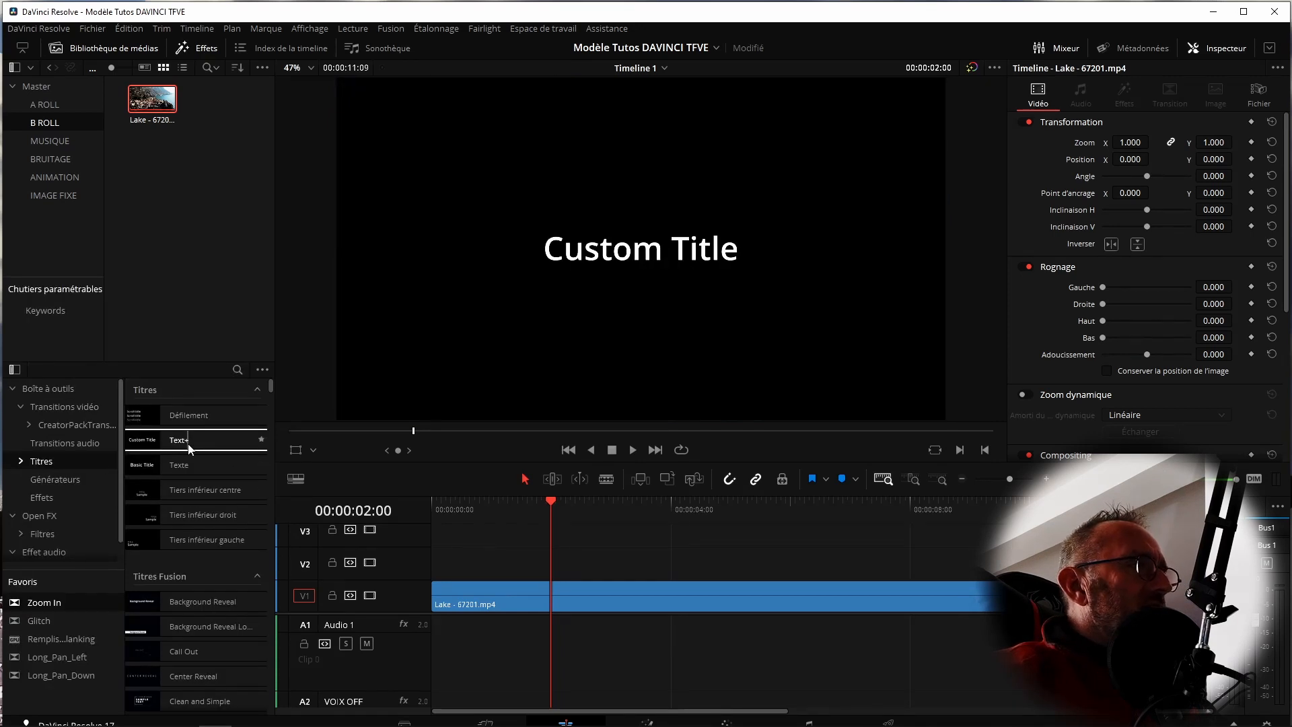
Place a Text+ title on track V2 above the lake clip and move the playhead to 00:00:03:08
left_click_drag(189, 449, 486, 583)
left_click(575, 579)
left_click(1221, 51)
left_click(1221, 51)
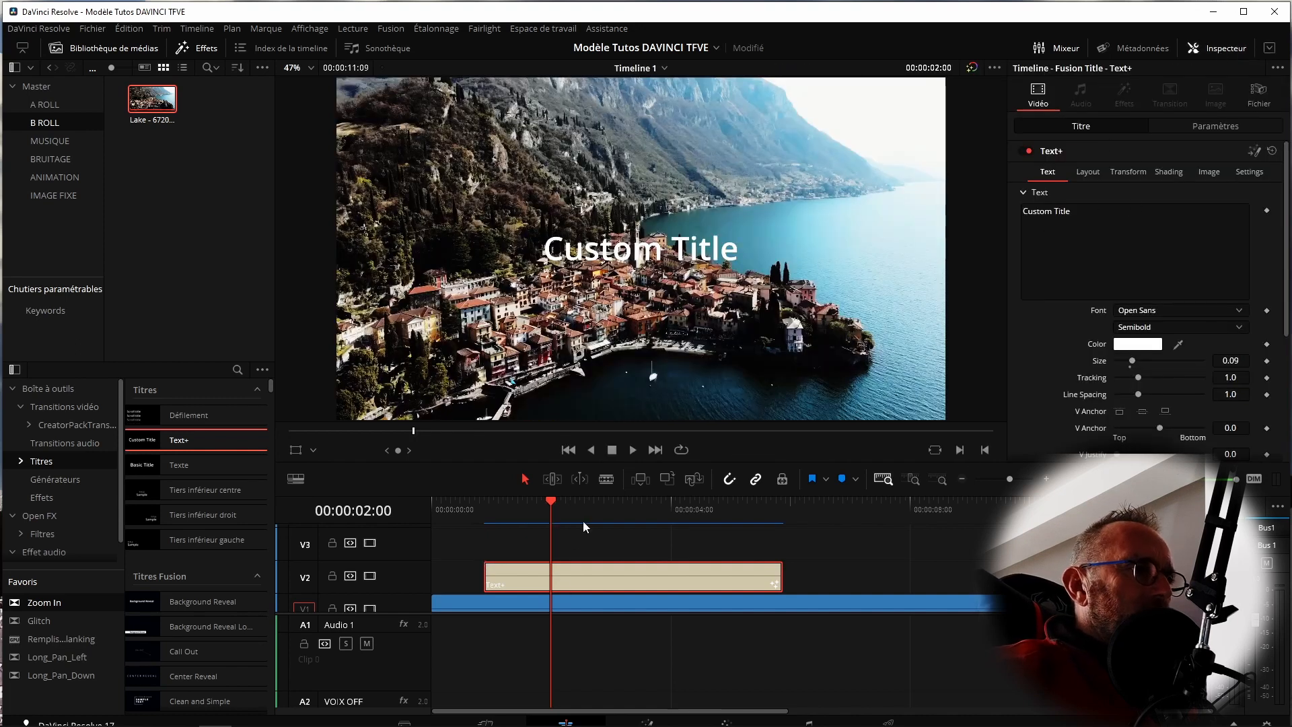
left_click_drag(551, 507, 630, 512)
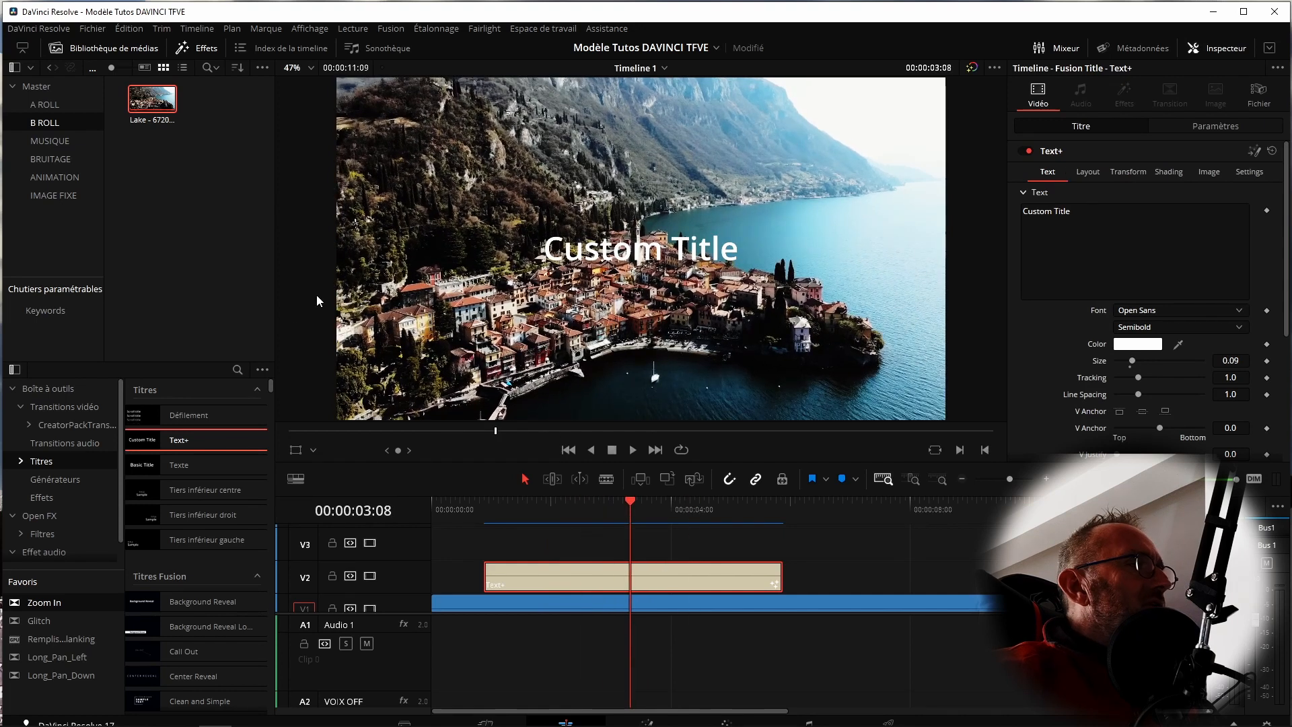
Try a basic Texte title on V2 after the Text+ clip, review its title settings and delete it
left_click_drag(192, 462, 828, 572)
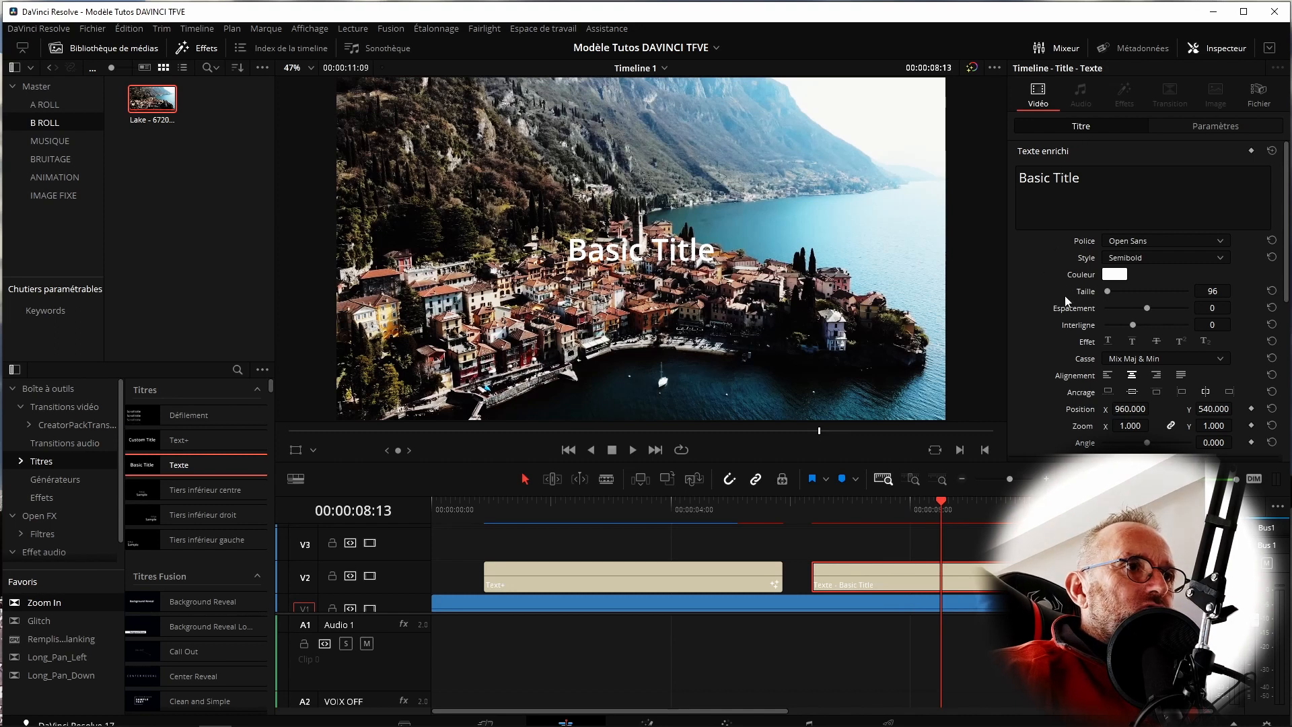
scroll(1094, 340, "down", 3)
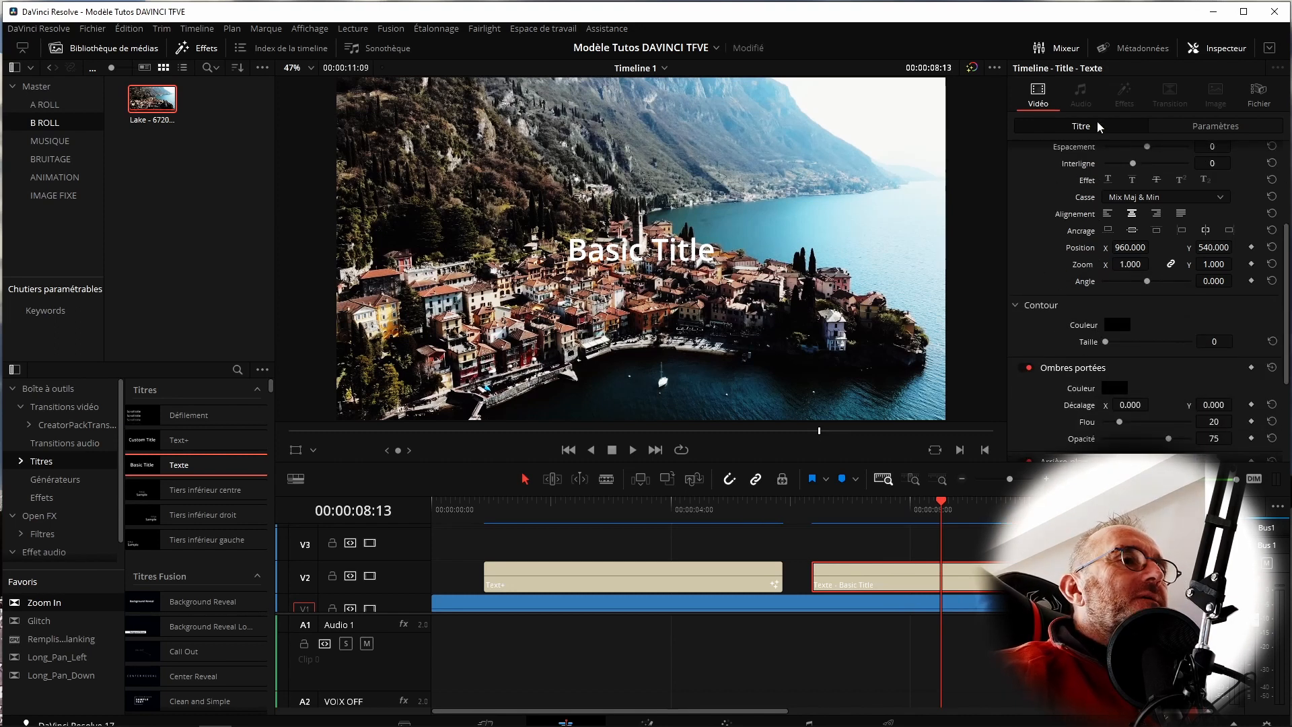
key("Delete")
Select the Text+ clip on V2, preview it at 00:00:03:15 and replace its text with "Superbe panorama"
left_click(651, 587)
left_click(646, 527)
left_click(647, 512)
left_click(700, 565)
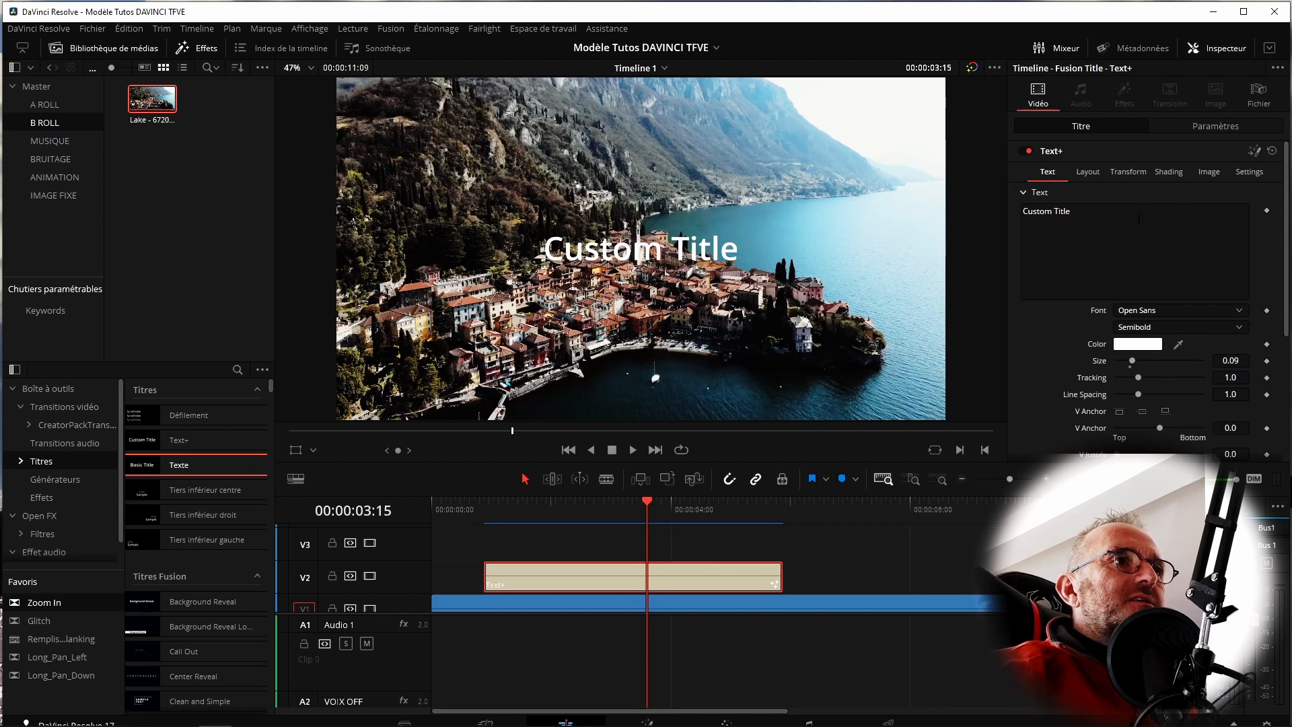
left_click(1169, 172)
left_click(1050, 175)
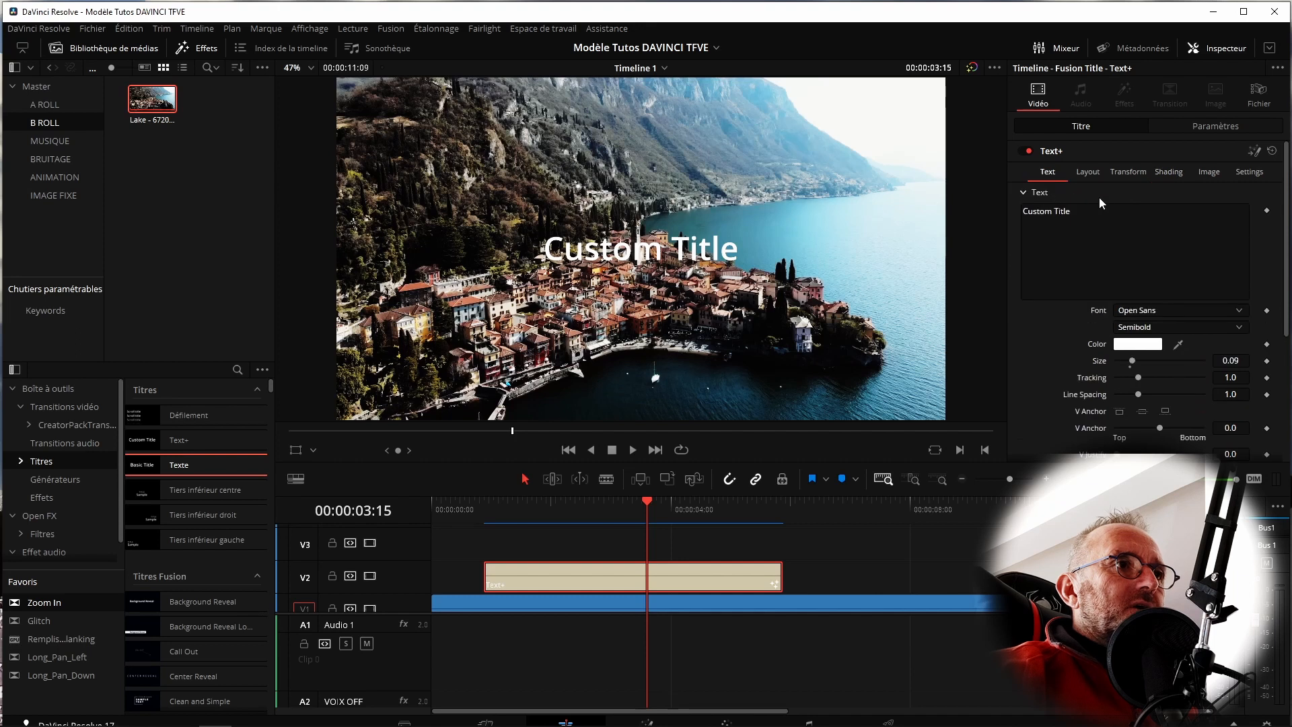
left_click(1089, 212)
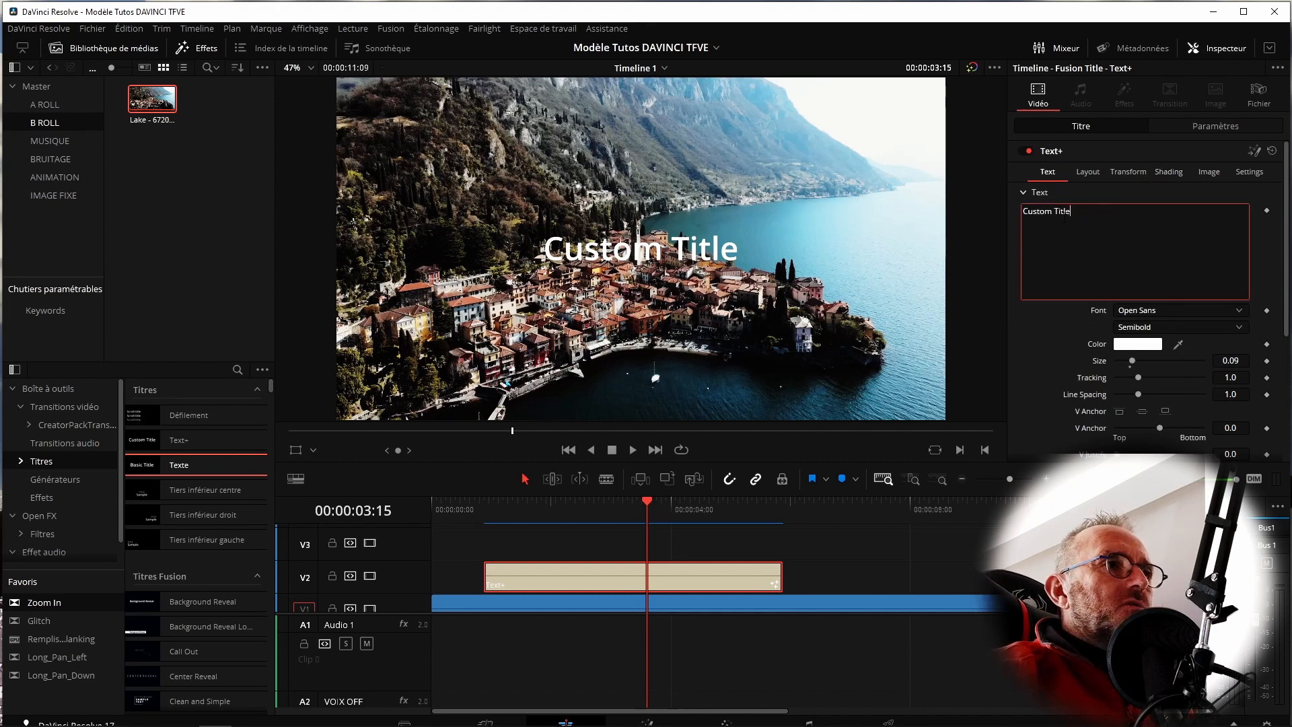
left_click_drag(1085, 220, 1009, 216)
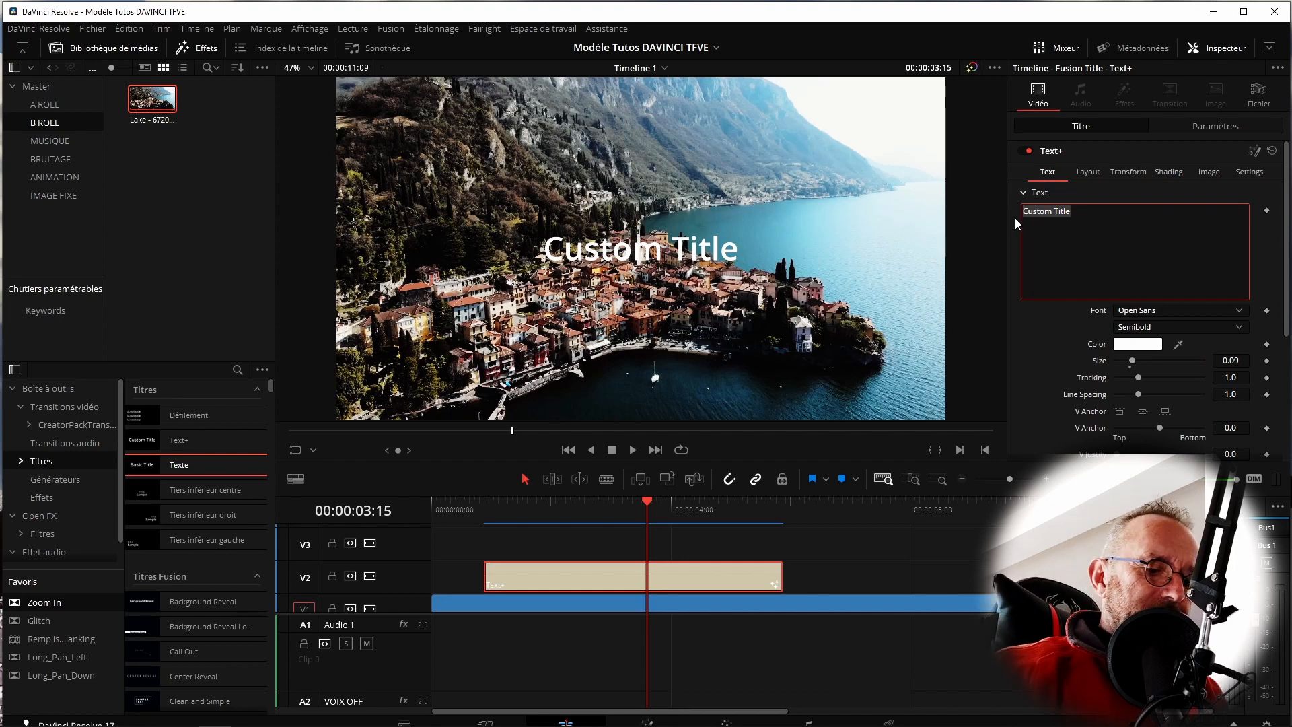
type("Superbe panorama")
Set the title's font to Norican Regular and keep its white color
left_click(1157, 311)
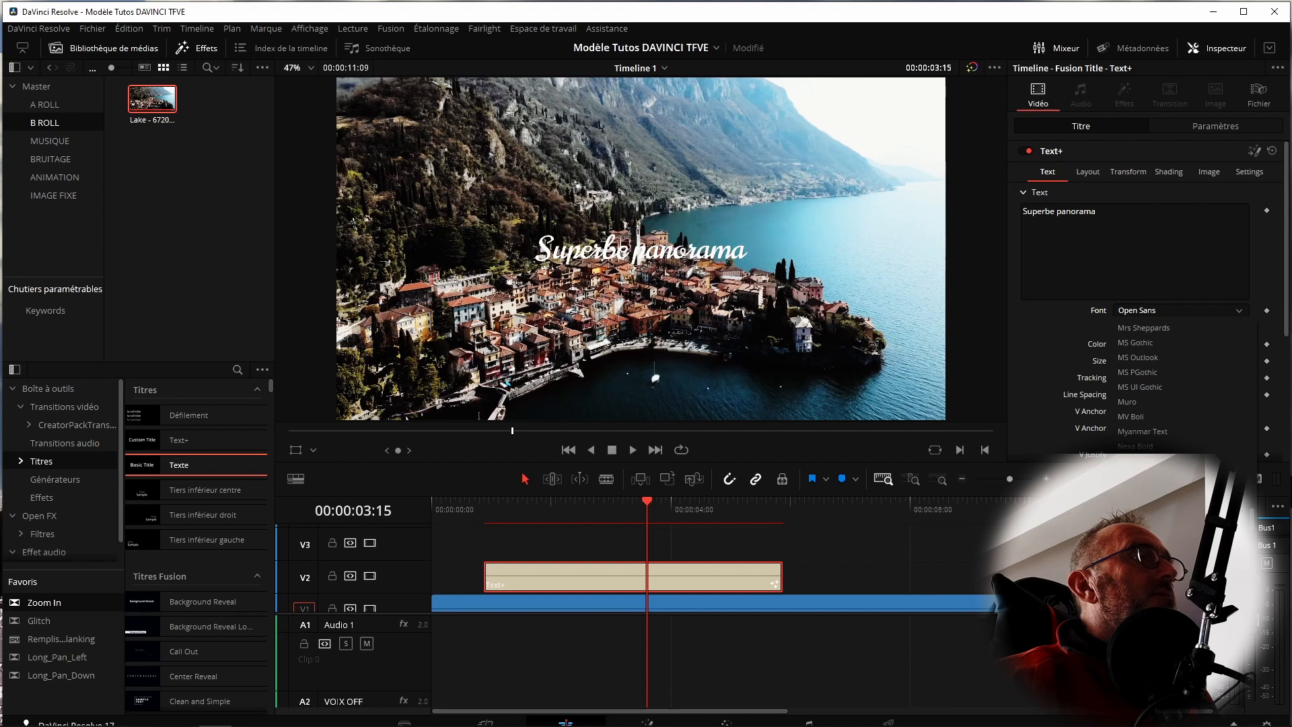
left_click(1144, 520)
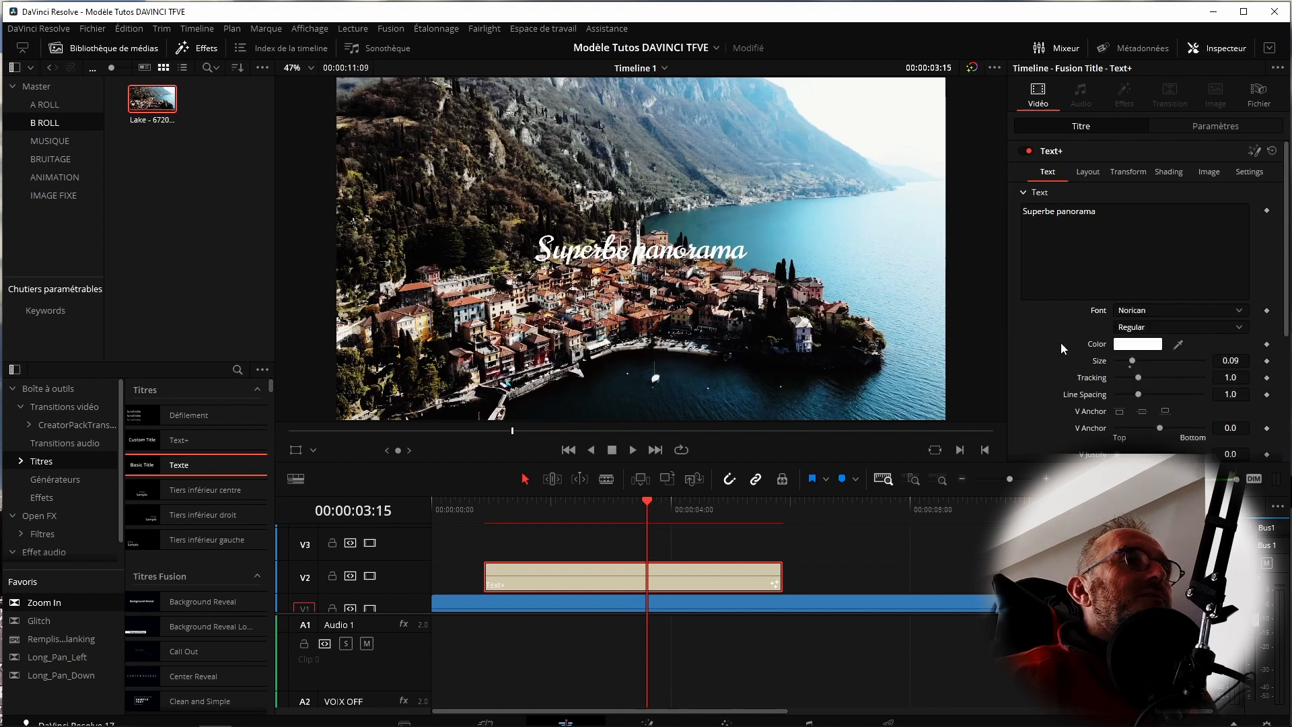
left_click(1137, 344)
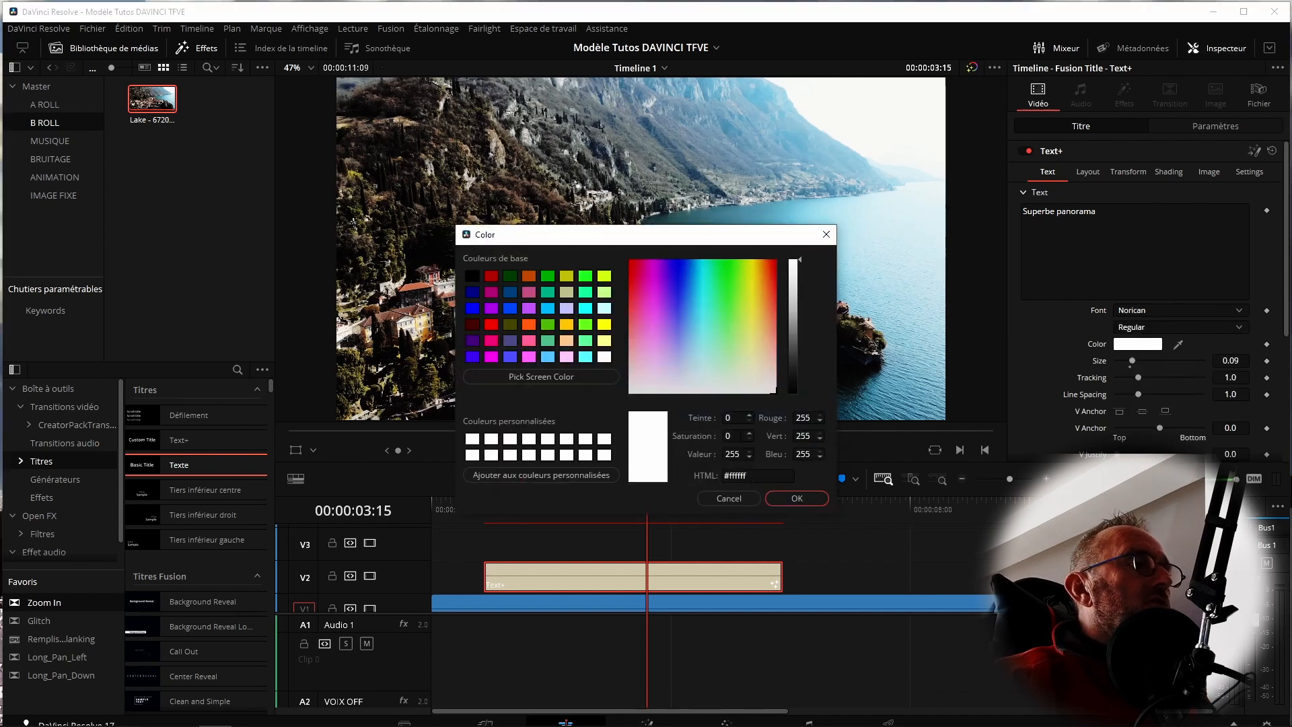
left_click(734, 498)
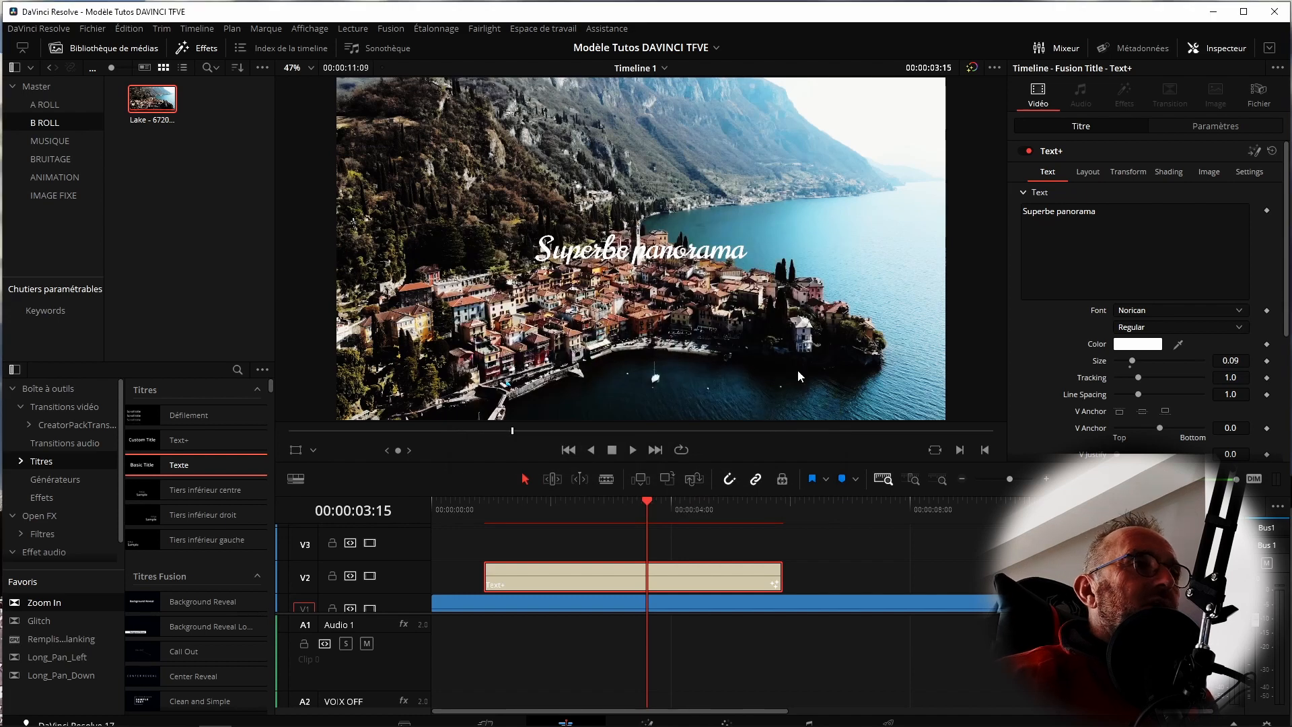
Enlarge the title to a size of about 0.22 and reset its line spacing to 1.0
left_click(1133, 359)
left_click_drag(1133, 362, 1143, 395)
left_click(1138, 383)
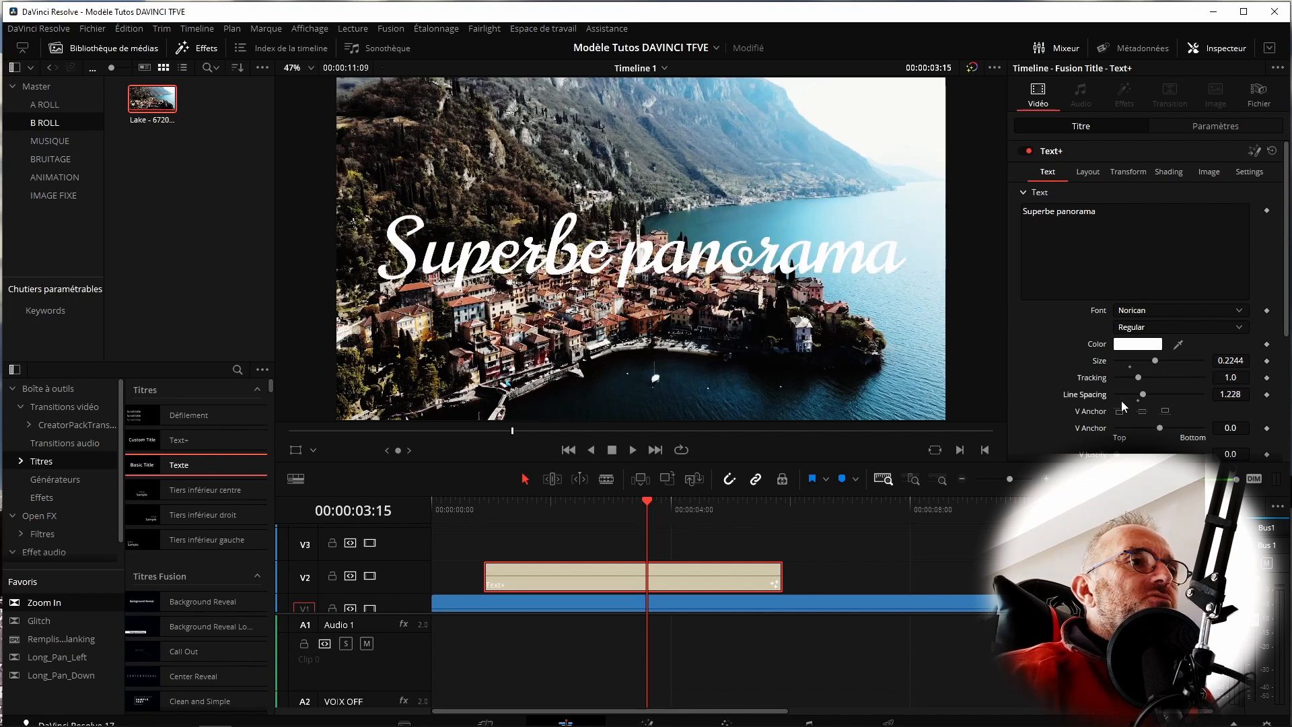
double_click(1084, 397)
scroll(1165, 416, "down", 2)
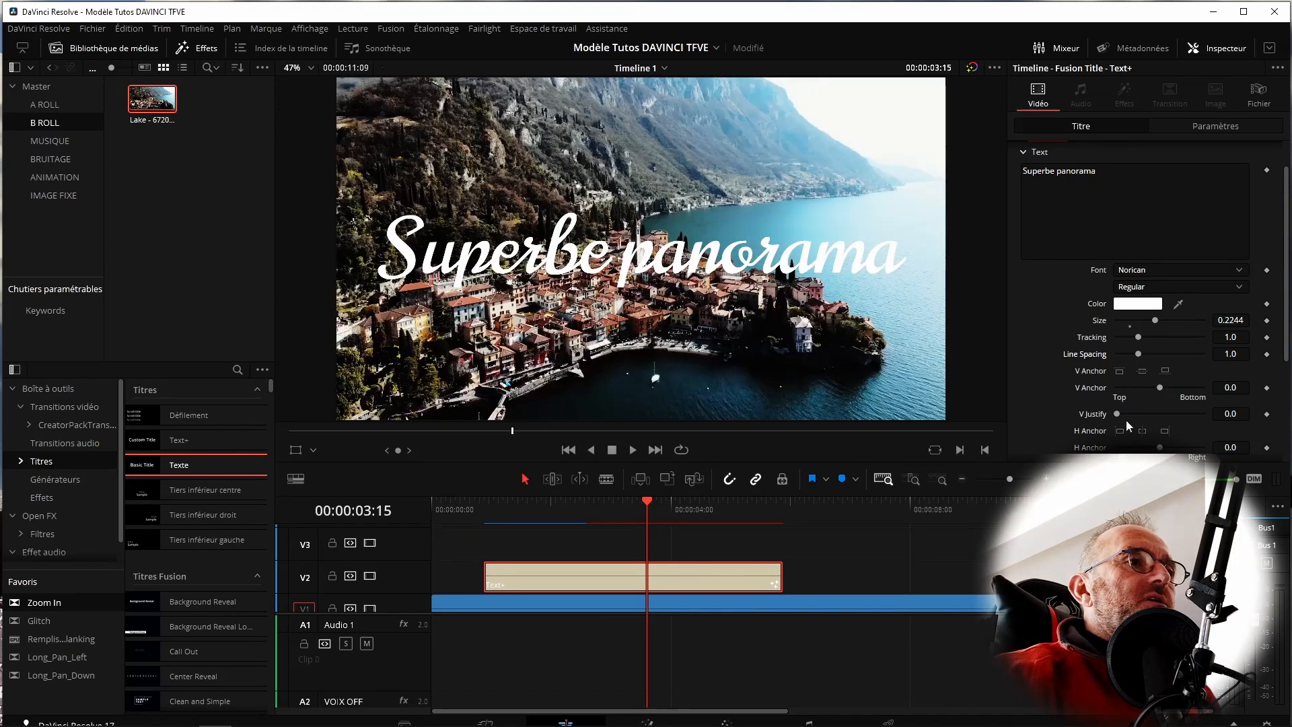
scroll(1126, 420, "up", 2)
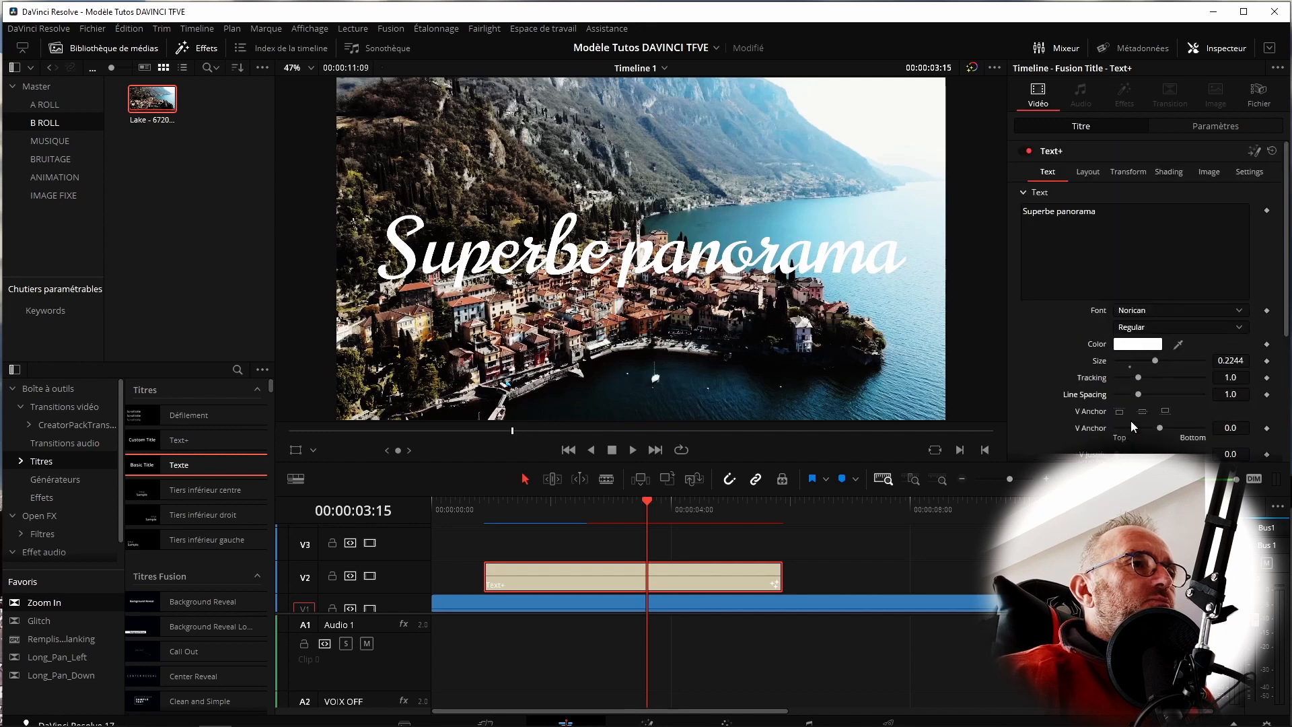
Enable shading element 3, Black Shadow, for the Text+ title
left_click(1169, 172)
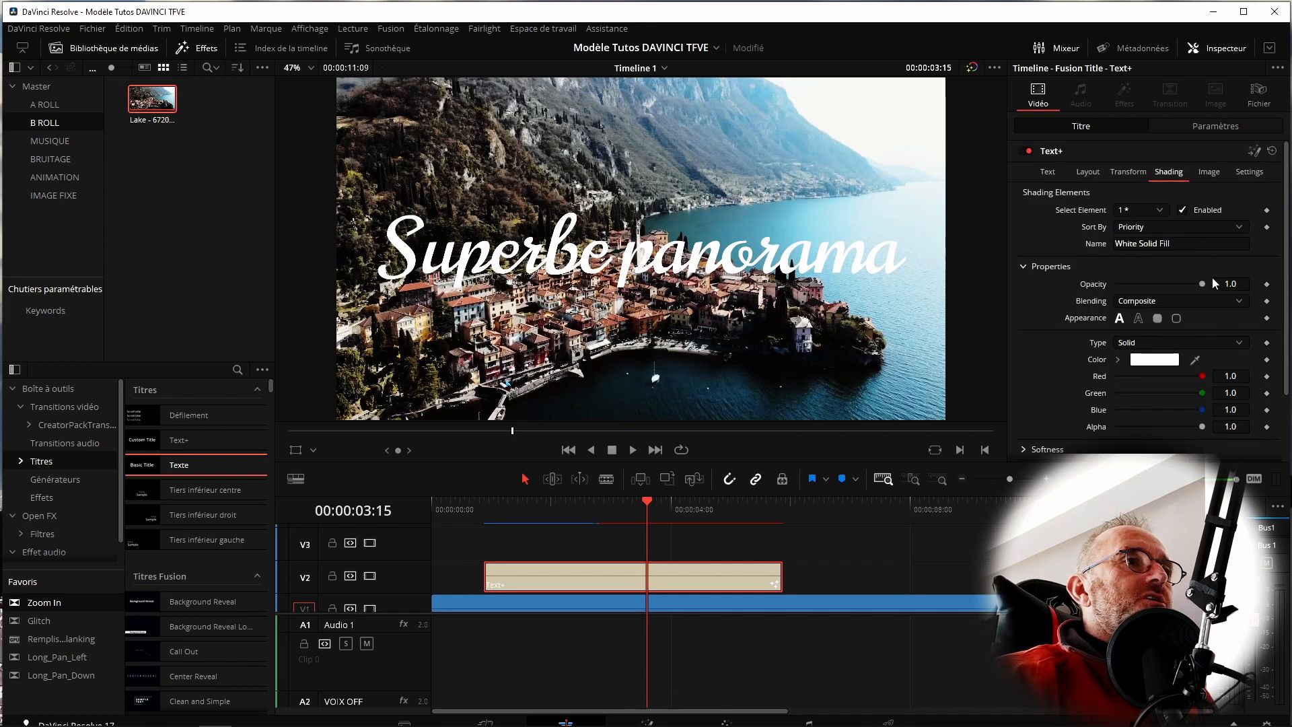
left_click(1125, 212)
left_click(1120, 258)
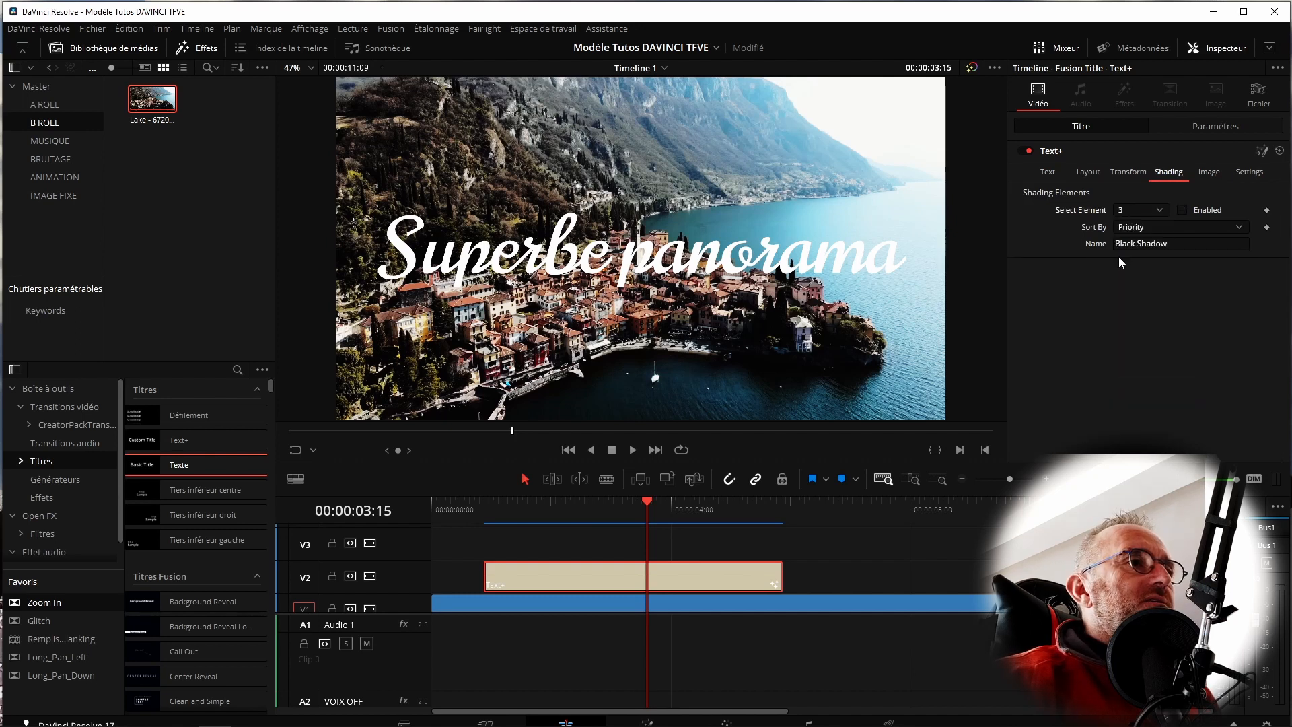
left_click(1183, 211)
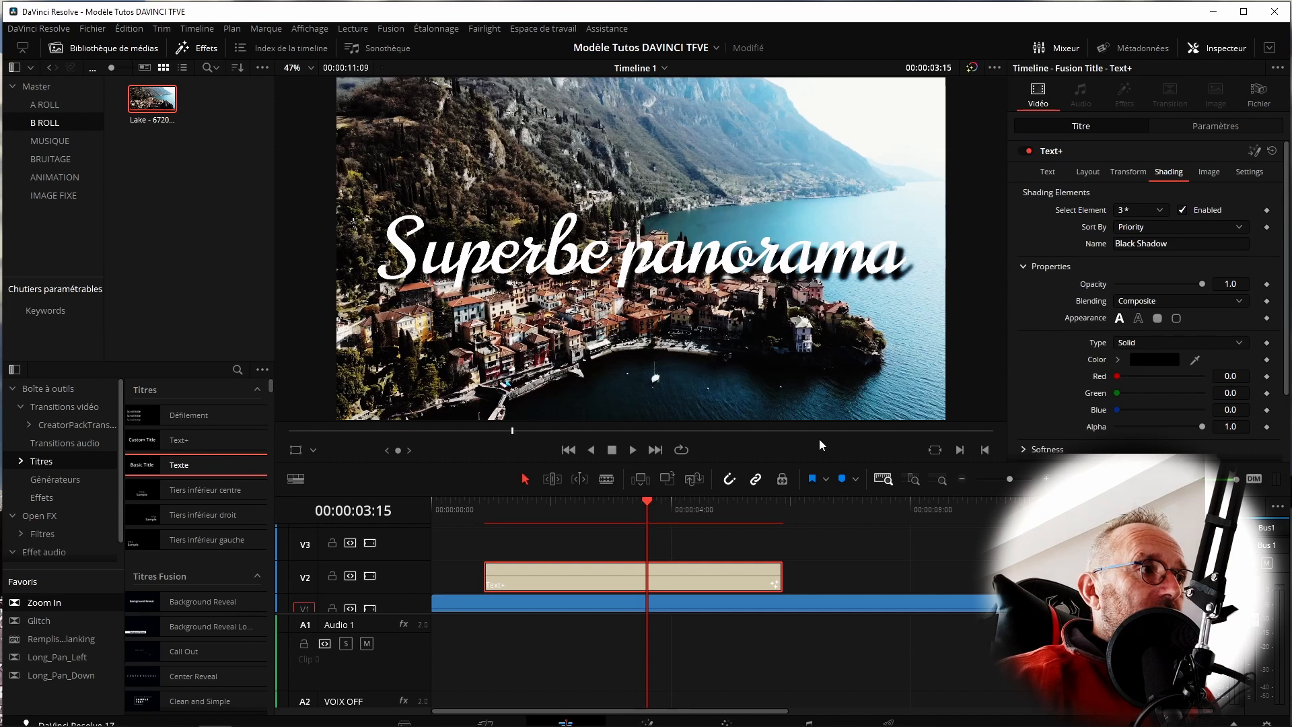
left_click(1182, 210)
left_click(1182, 210)
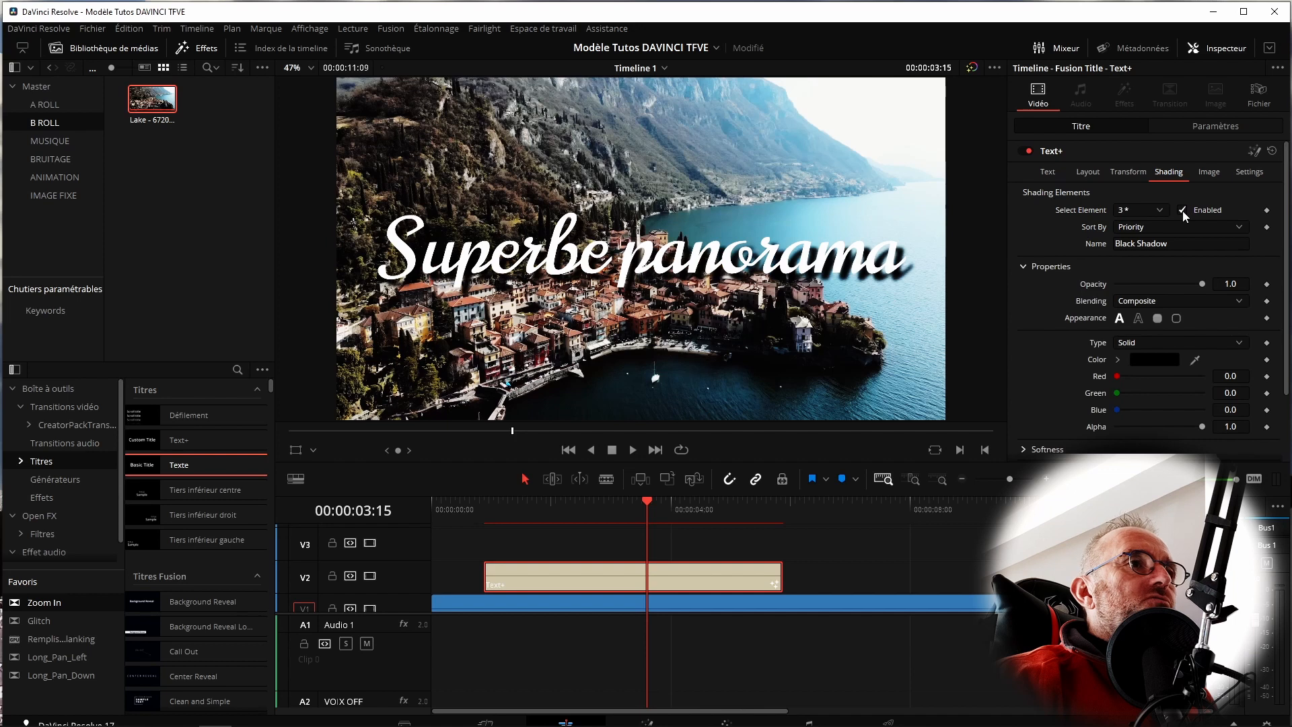
Reselect shading element 3 and compare the title with the Black Shadow disabled and enabled
left_click(1121, 211)
left_click(1122, 260)
left_click(1182, 210)
left_click(1182, 211)
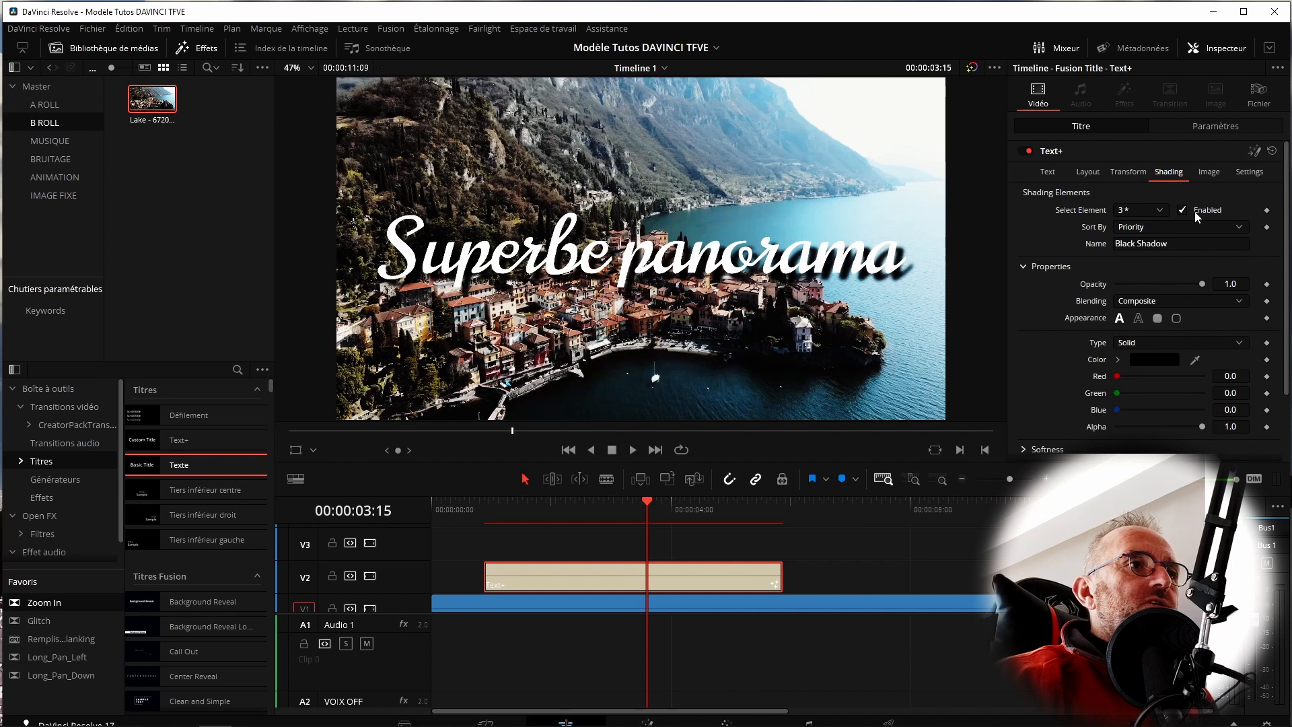
left_click(1182, 210)
left_click(1181, 211)
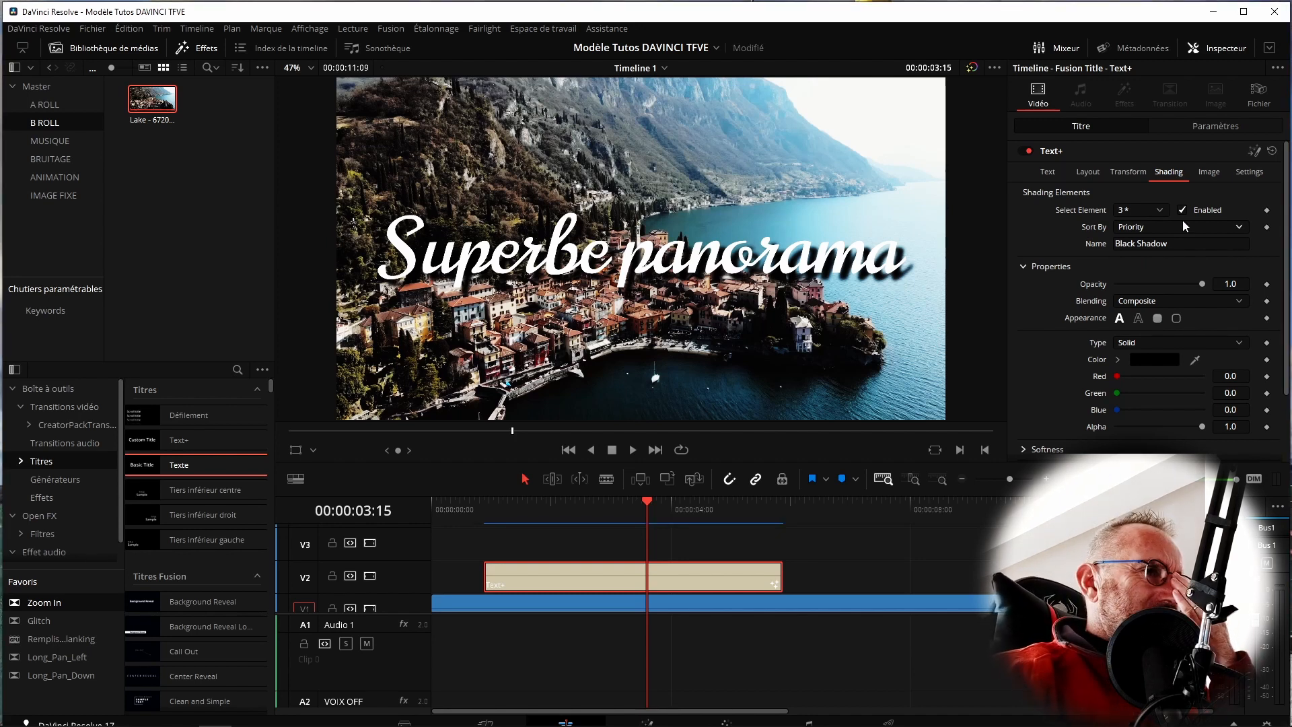
Reduce the Black Shadow's opacity to about 0.76, previewing the title at 00:00:03:21
left_click_drag(1203, 284, 1162, 285)
mouse_move(646, 512)
left_mouse_down()
mouse_move(550, 515)
mouse_move(701, 514)
mouse_move(543, 519)
mouse_move(660, 514)
left_mouse_up()
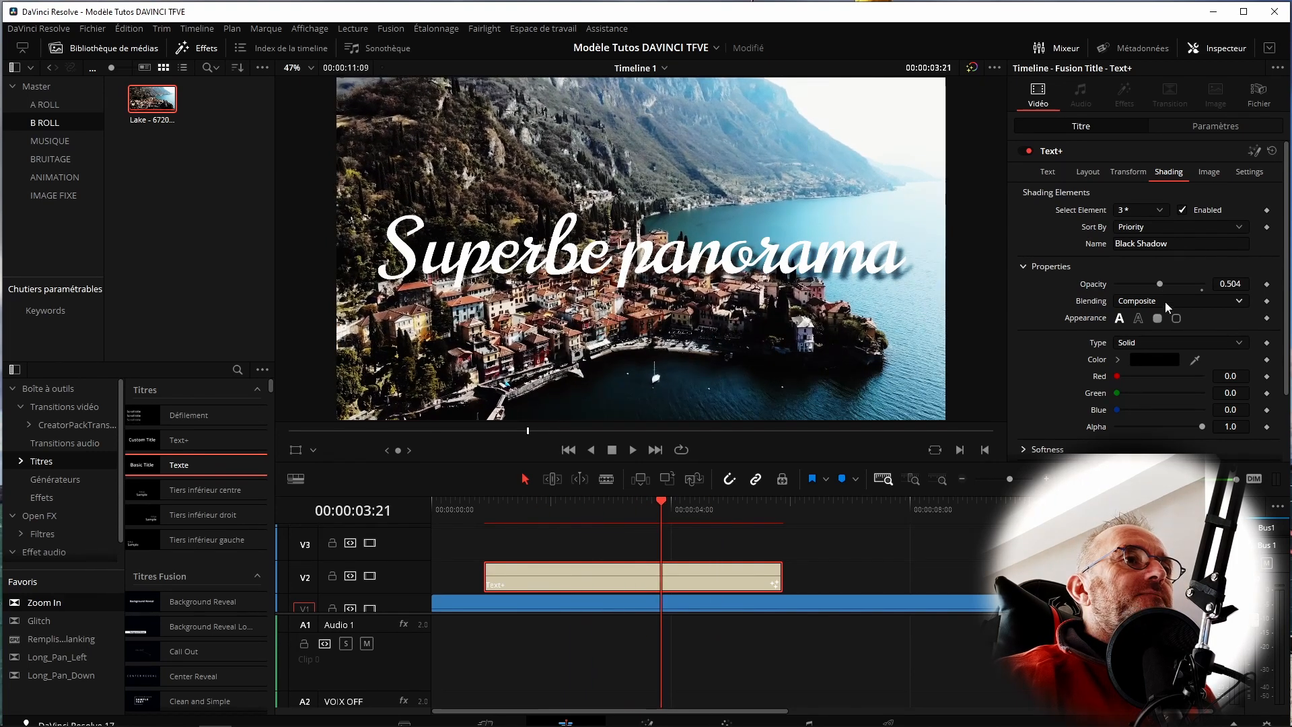
left_click_drag(1158, 284, 1180, 281)
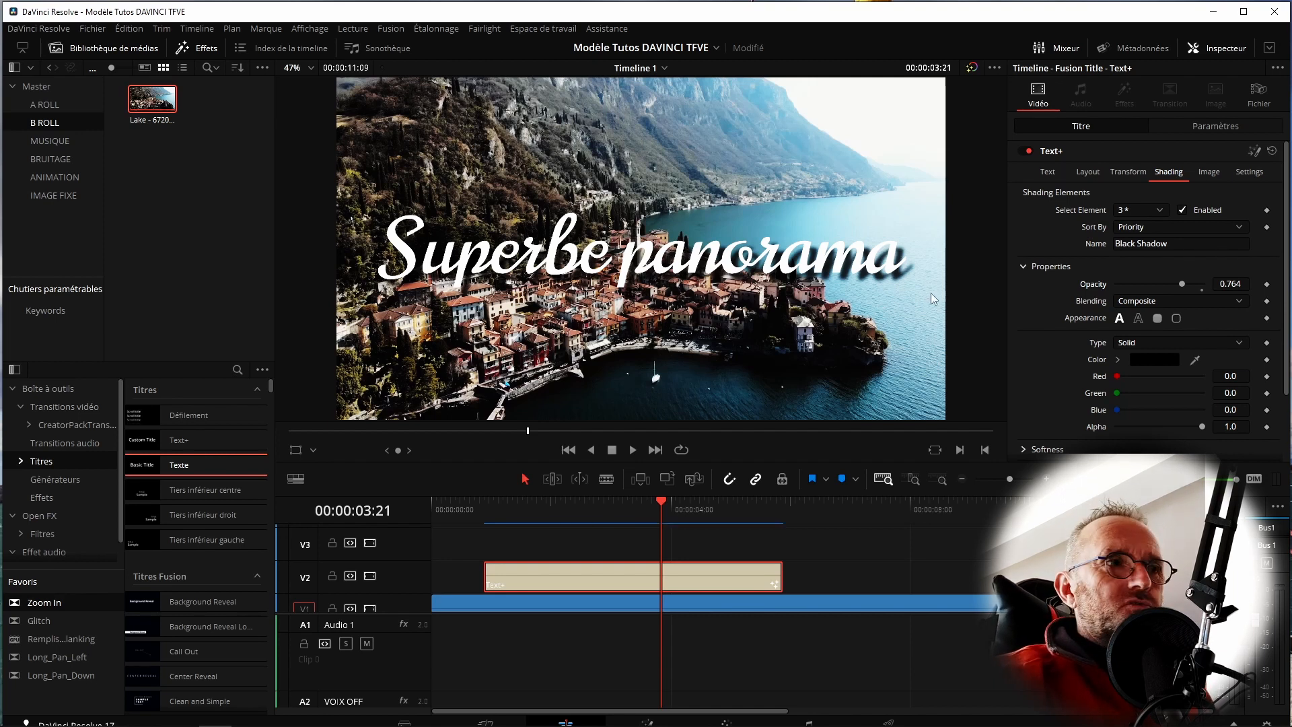
Try the text outline, border outline and border fill appearances on the Black Shadow, then restore the text fill
left_click(1140, 319)
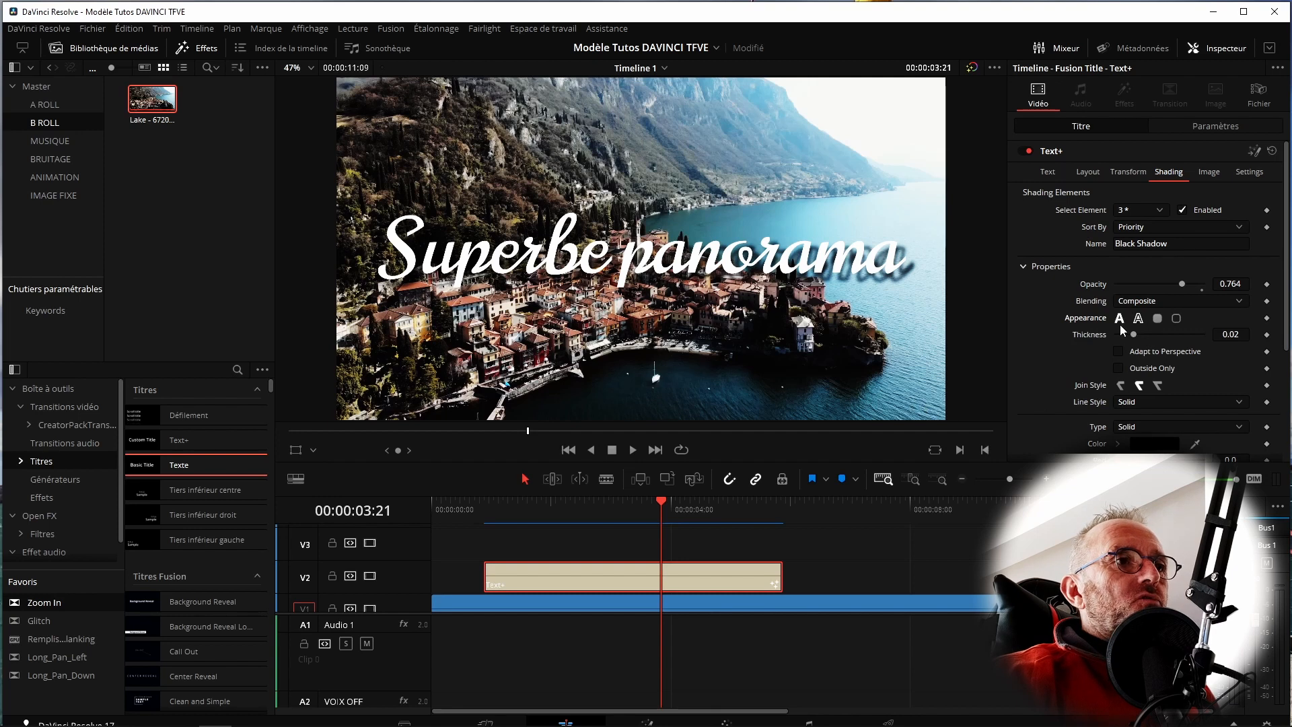
left_click(1120, 320)
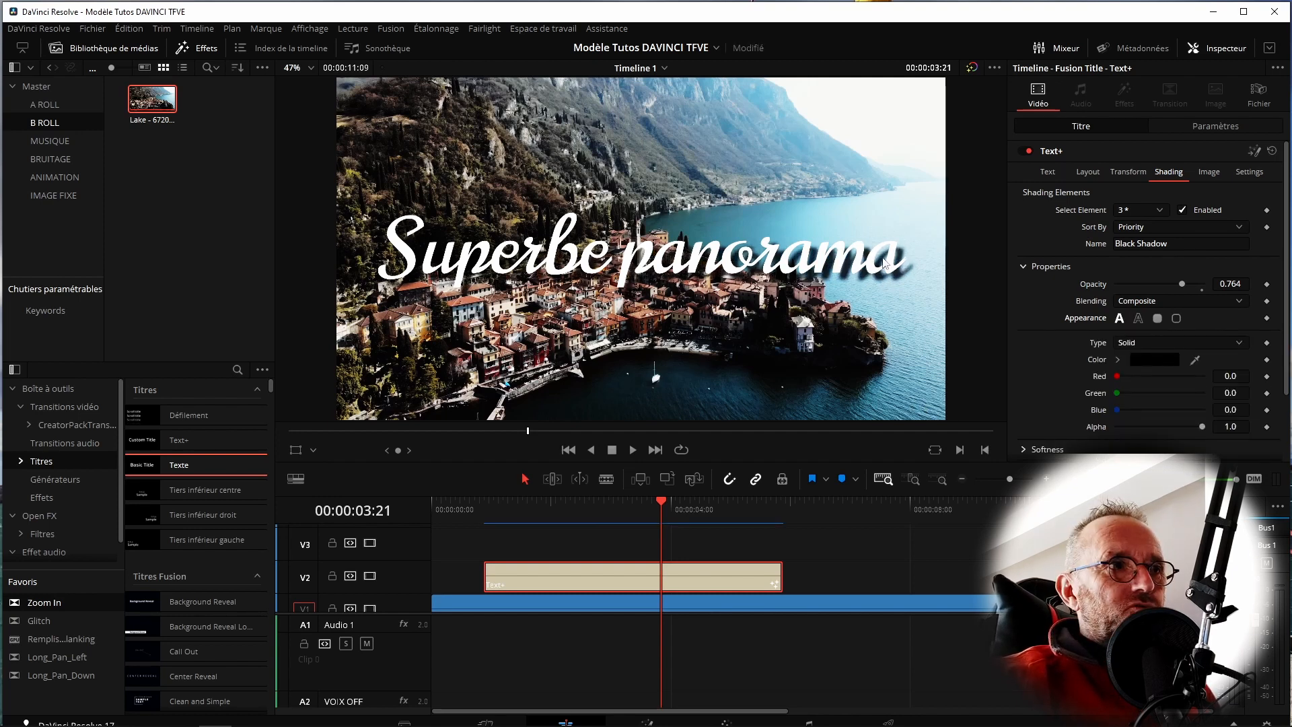
left_click(1137, 319)
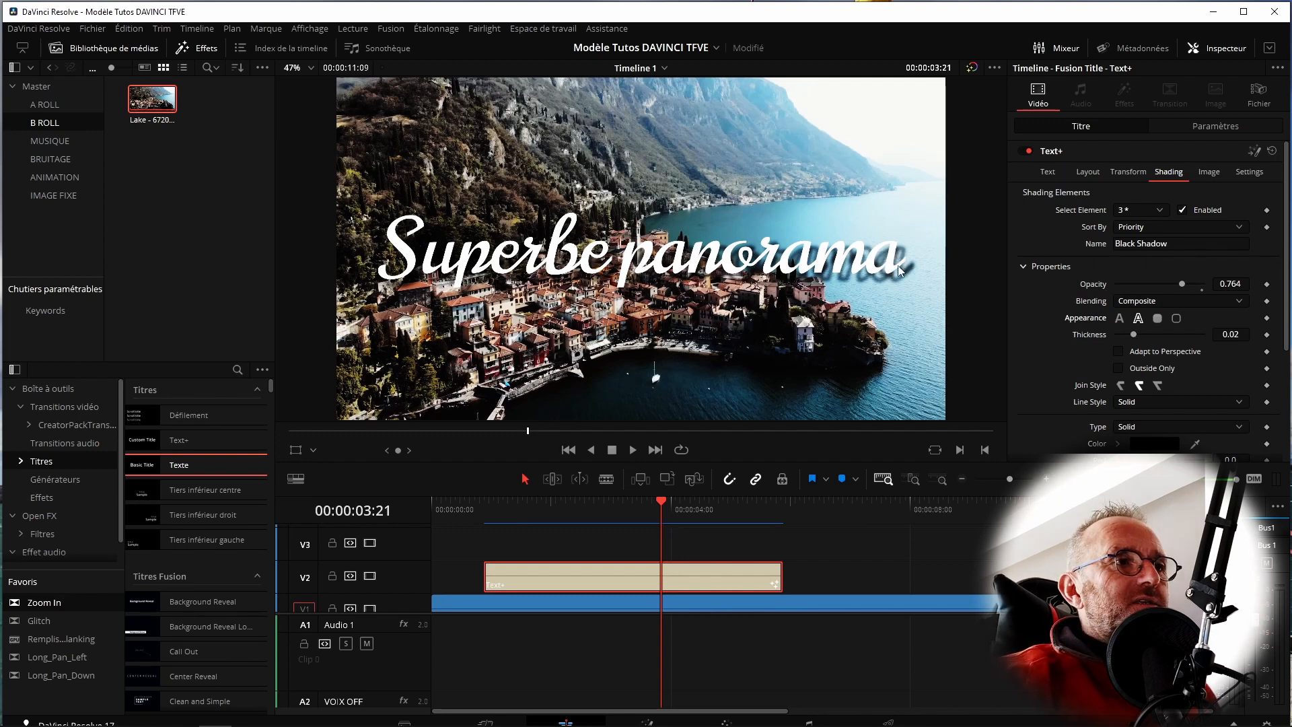
left_click(1119, 319)
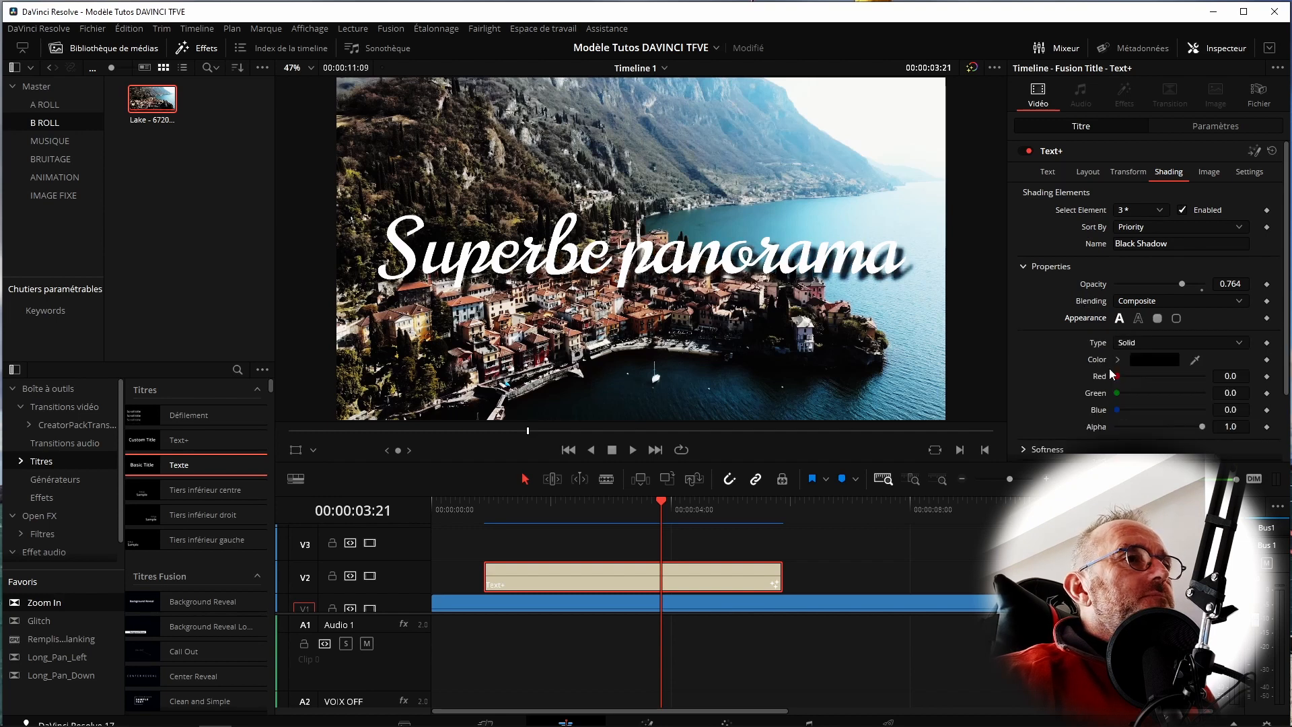
left_click(1177, 318)
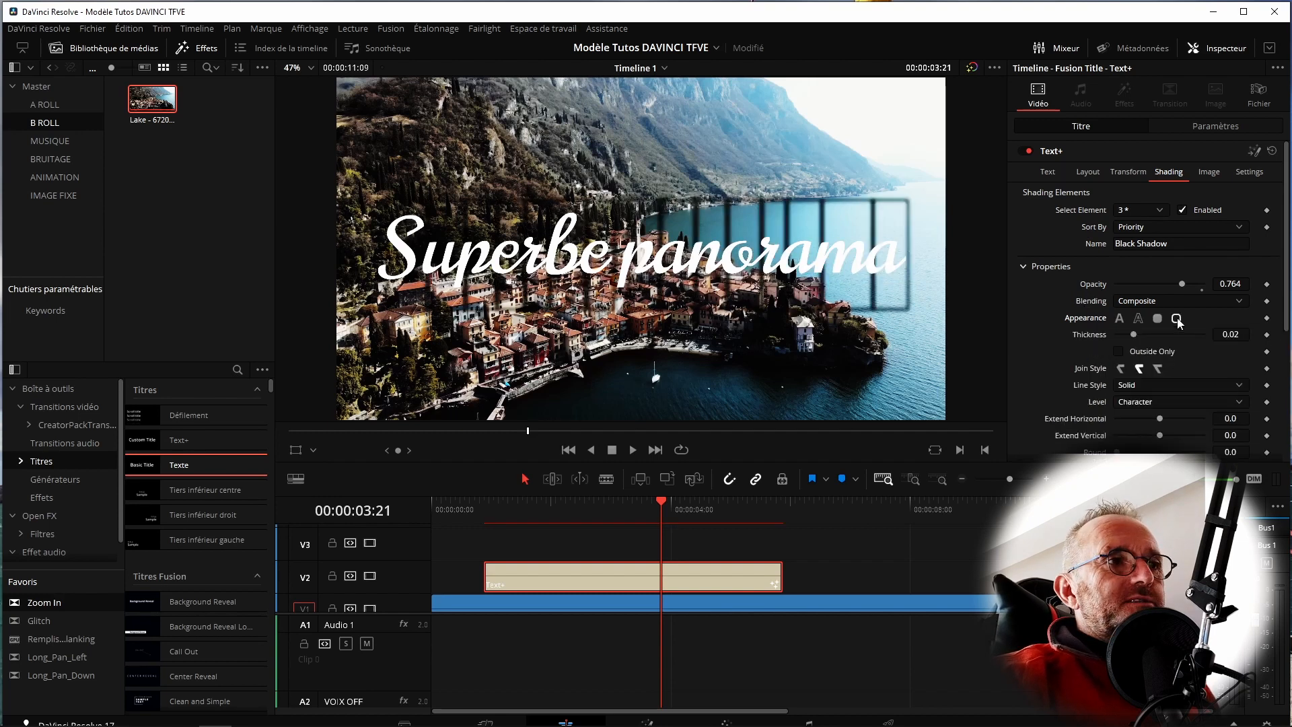
left_click(1157, 319)
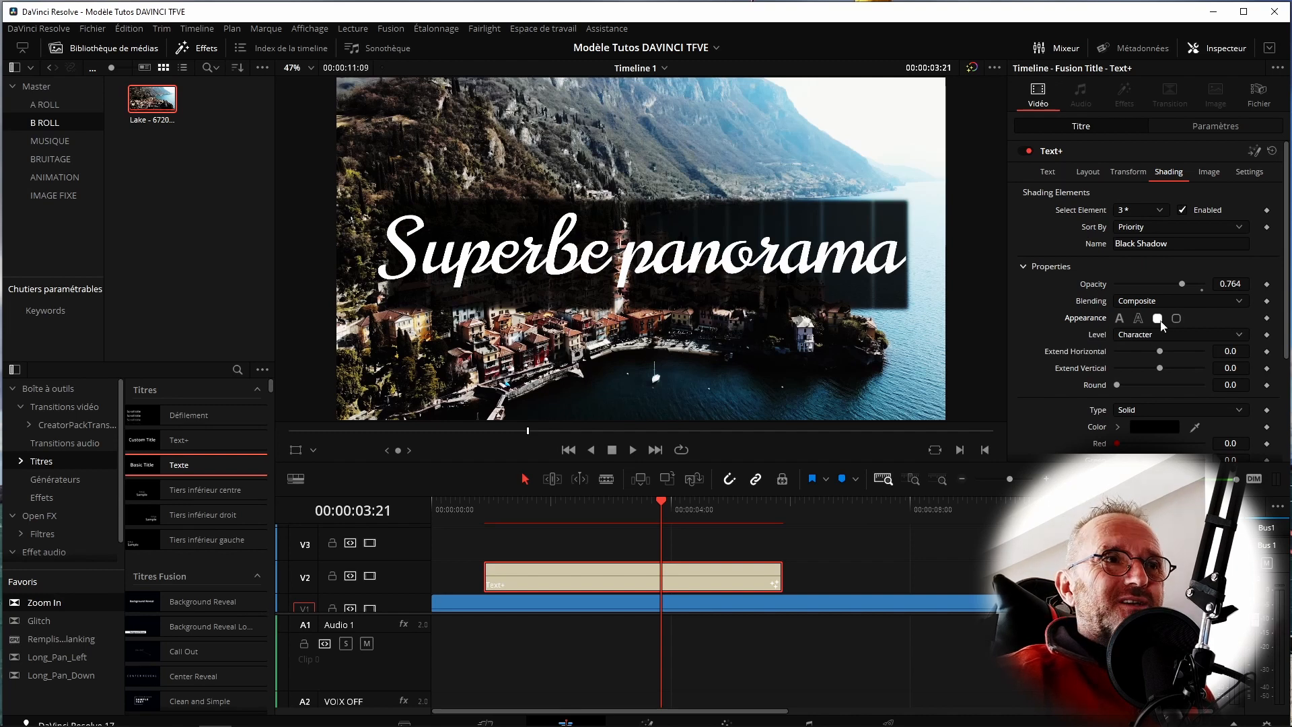
left_click(1120, 319)
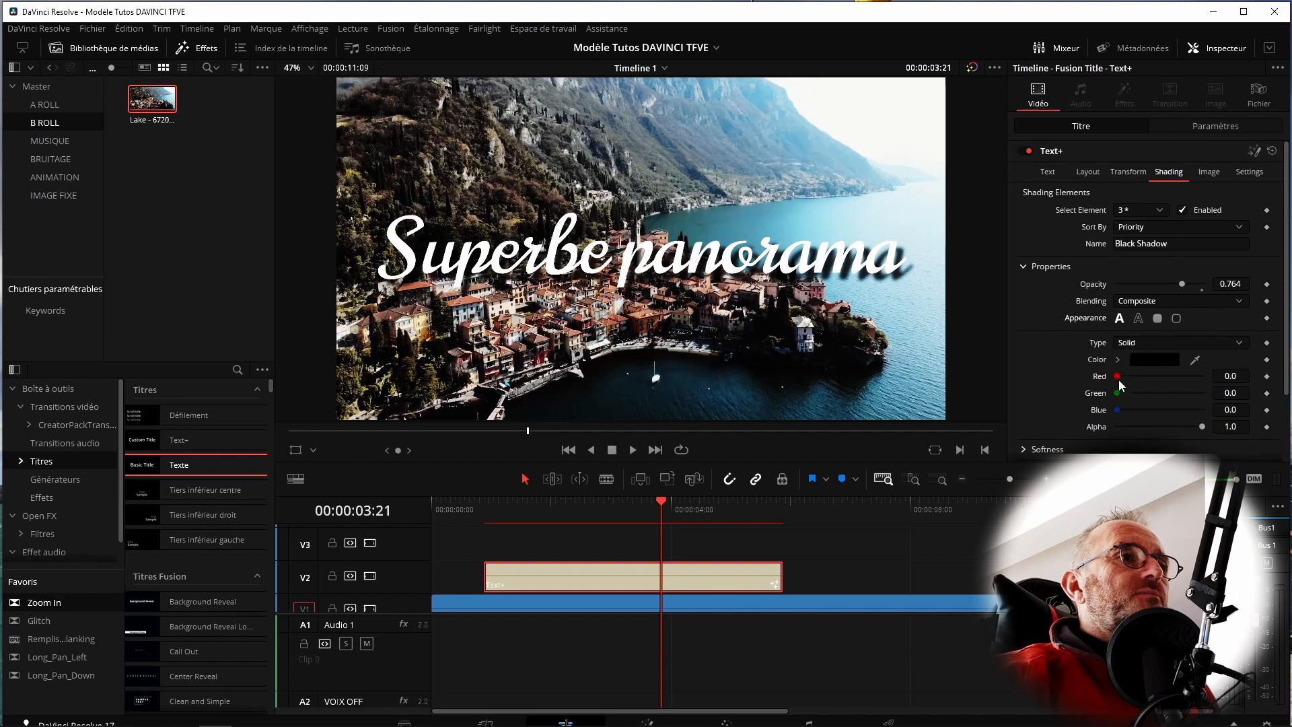
Tint the shadow grey-blue with red about 0.465, green about 0.472 and blue about 0.559
left_click_drag(1119, 377, 1157, 375)
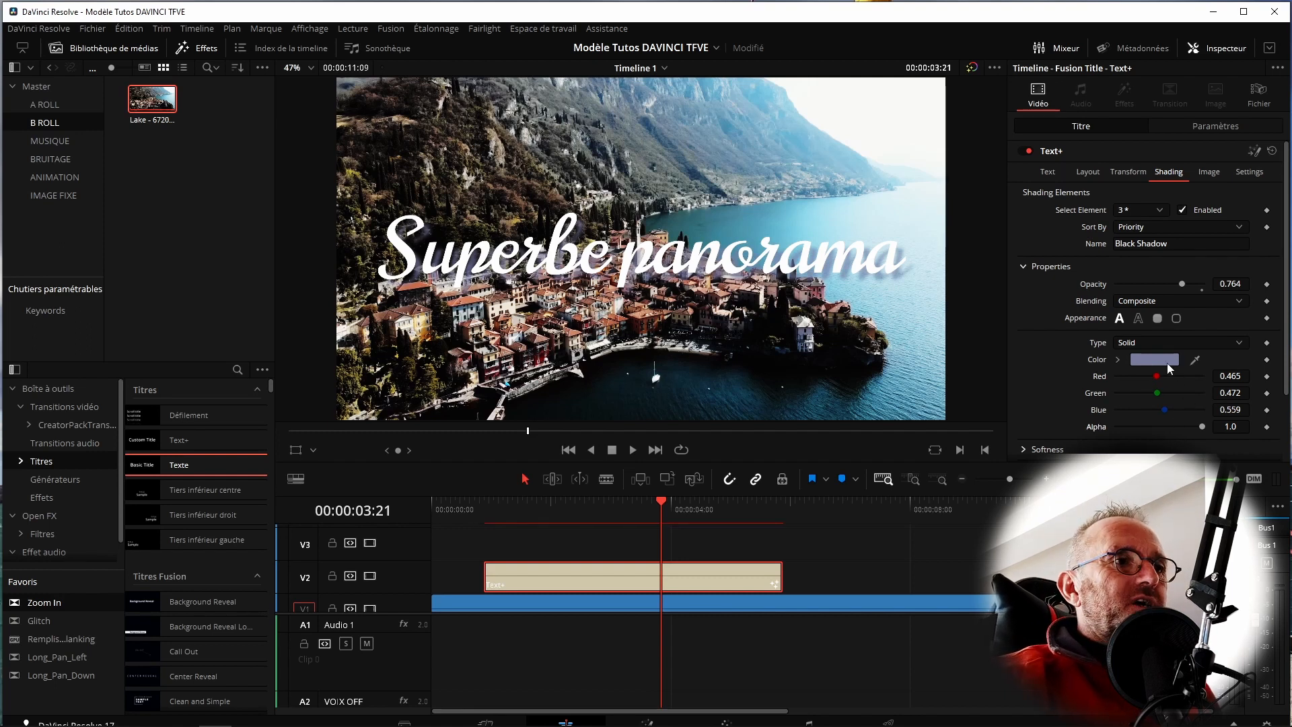
left_click(1024, 266)
Try different X and Y softness values on the shadow, then reset both to 5.0
left_click(1023, 288)
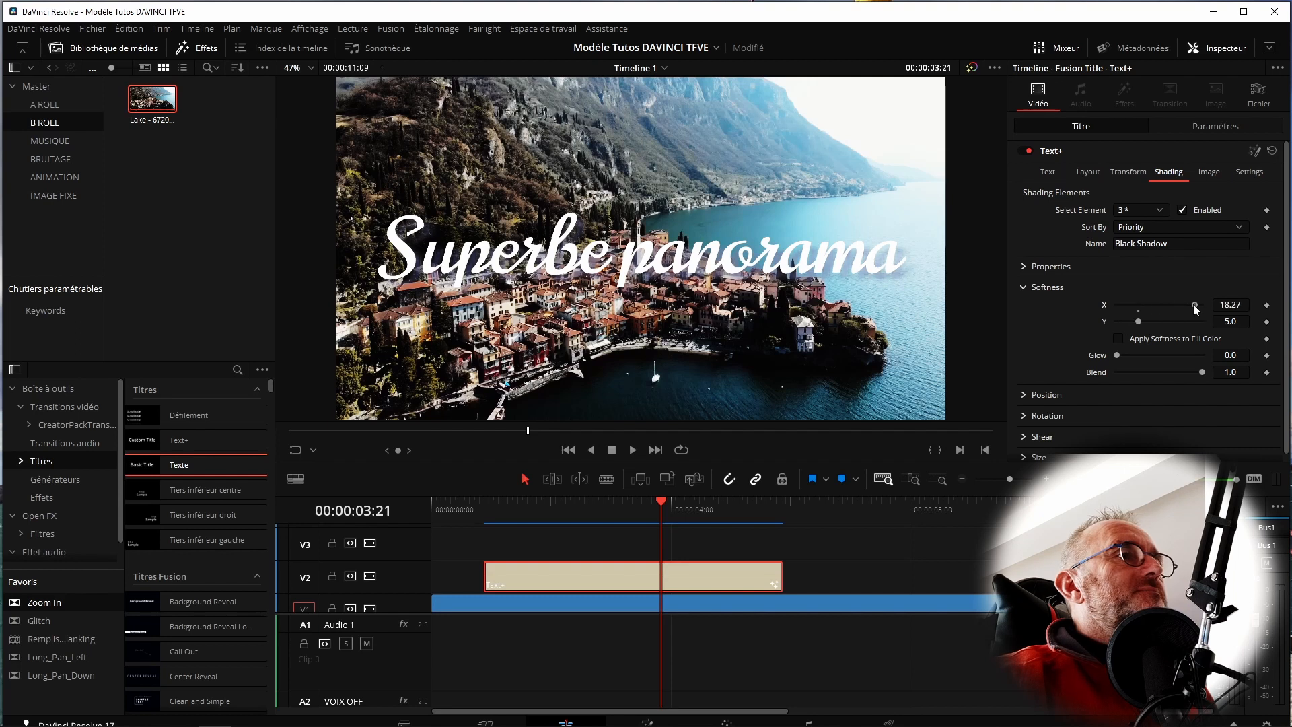
left_click_drag(1194, 304, 1154, 305)
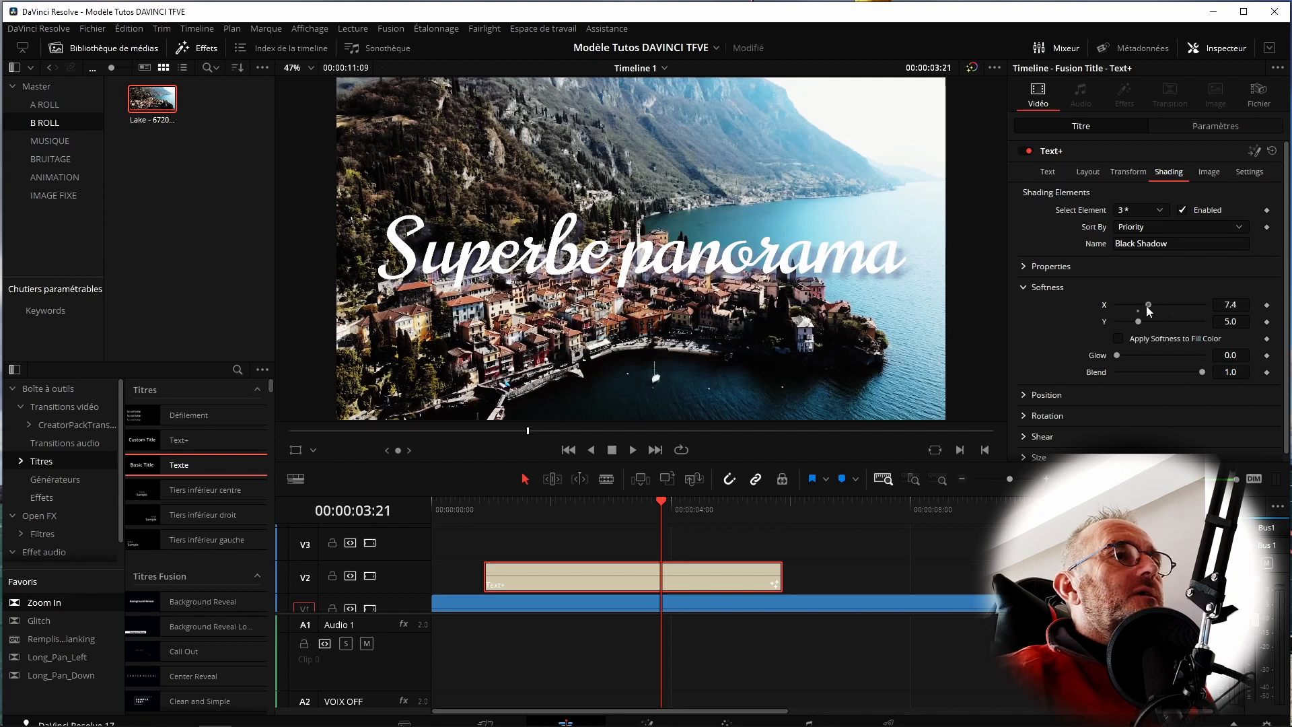
double_click(1105, 305)
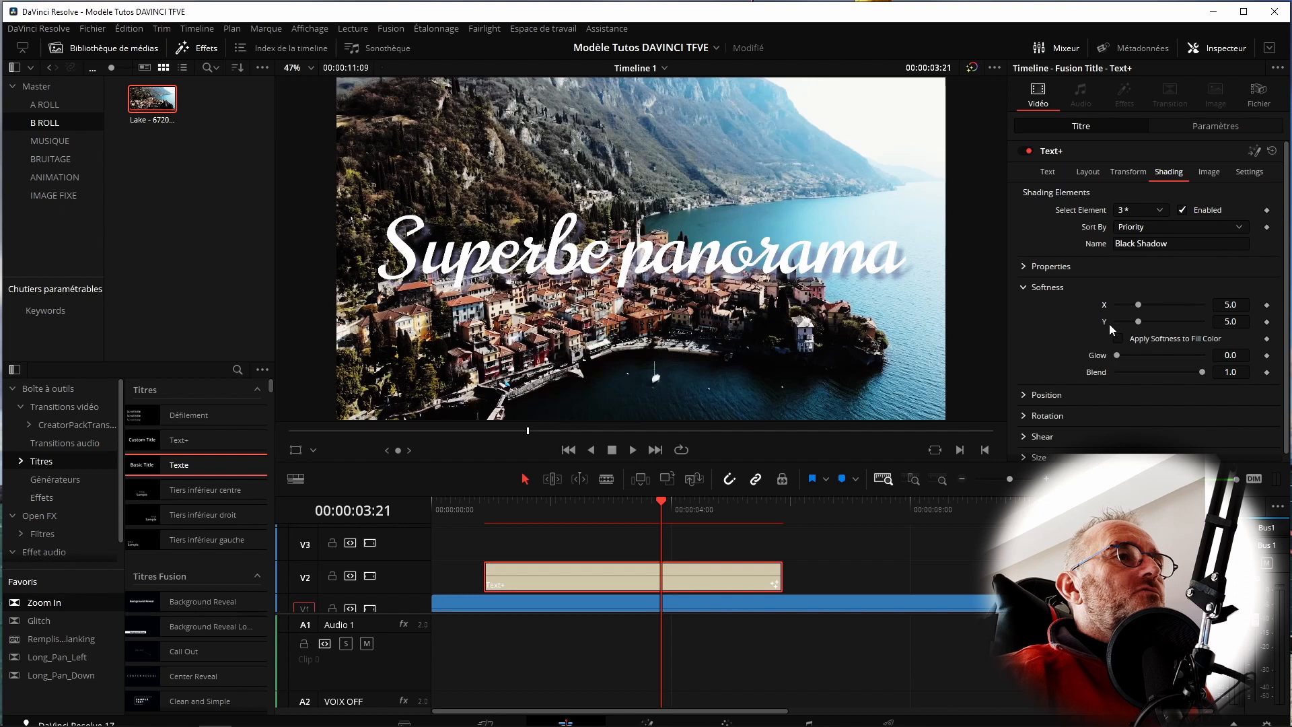
mouse_move(1133, 323)
left_mouse_down()
mouse_move(1174, 322)
mouse_move(1145, 322)
left_mouse_up()
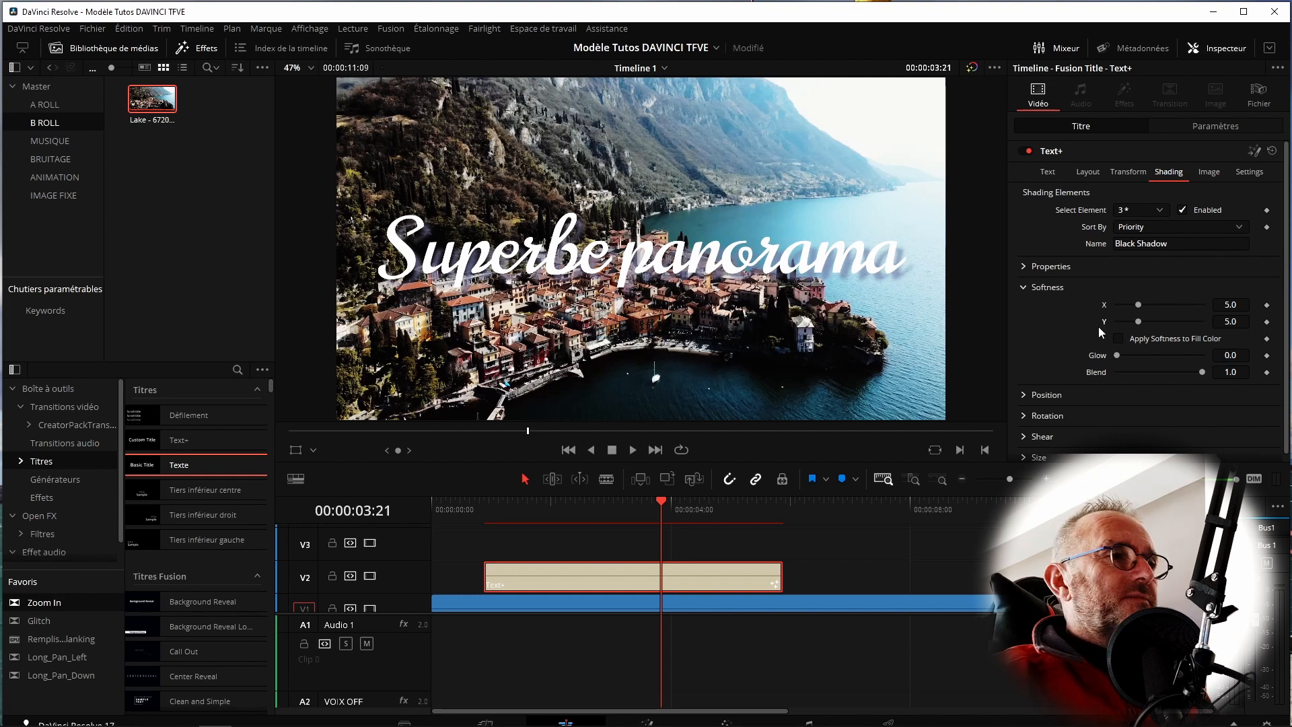
Keyframe the Black Shadow's X softness from near the title's start, reaching 12.76 at 00:00:05:16
left_click(498, 508)
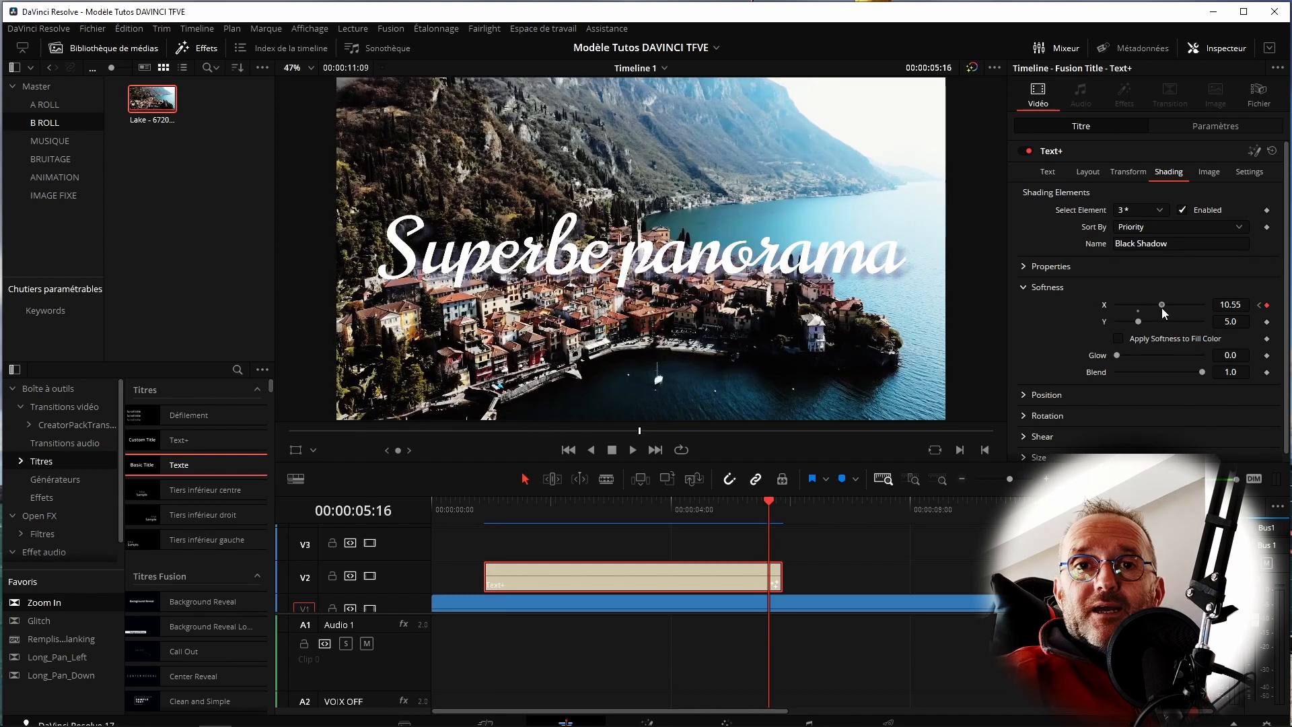
left_click_drag(1161, 308, 1171, 308)
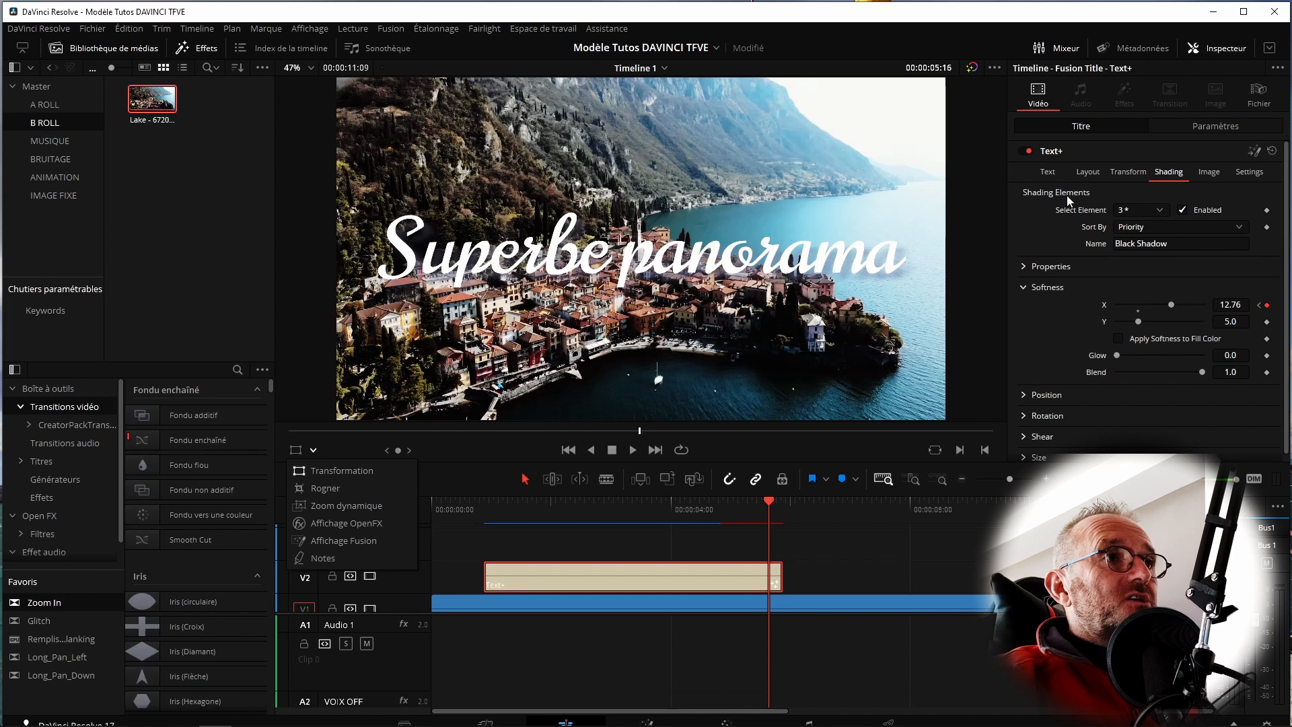
Enable dynamic zoom on the Text+ title and check its framing at the title's start, 00:00:00:22
left_click(1206, 126)
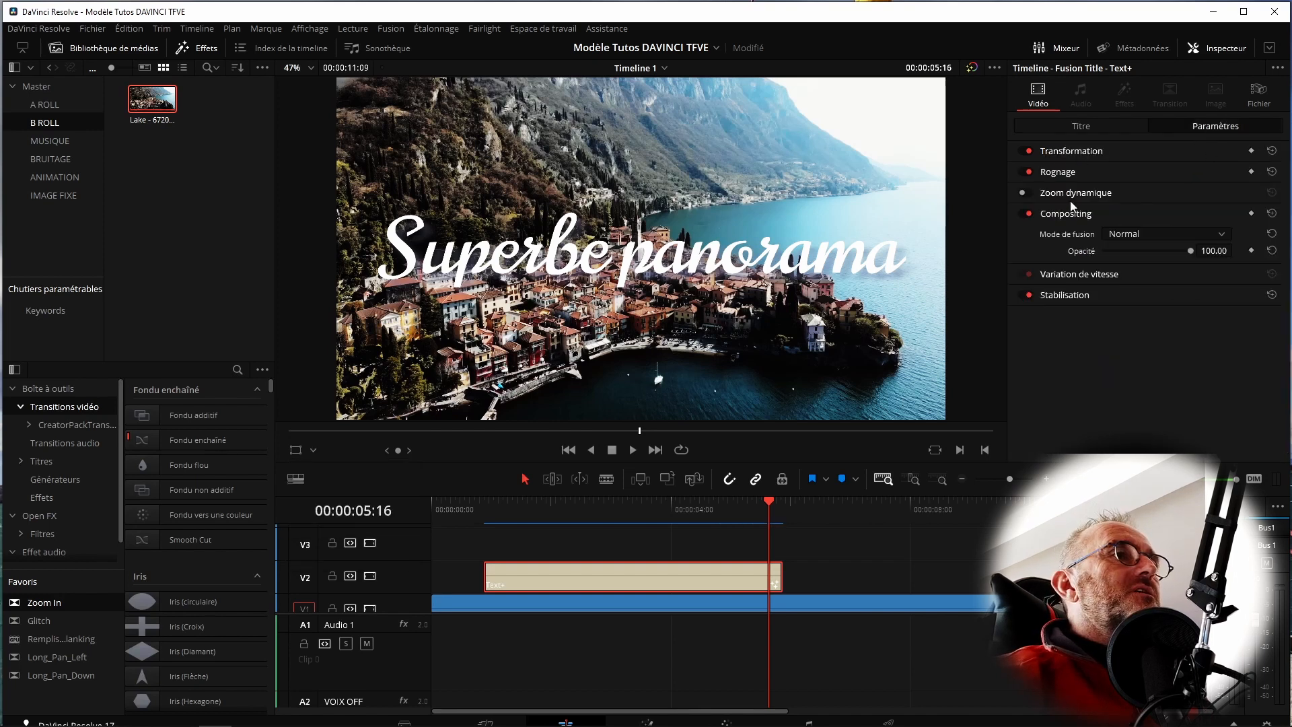
left_click(1023, 193)
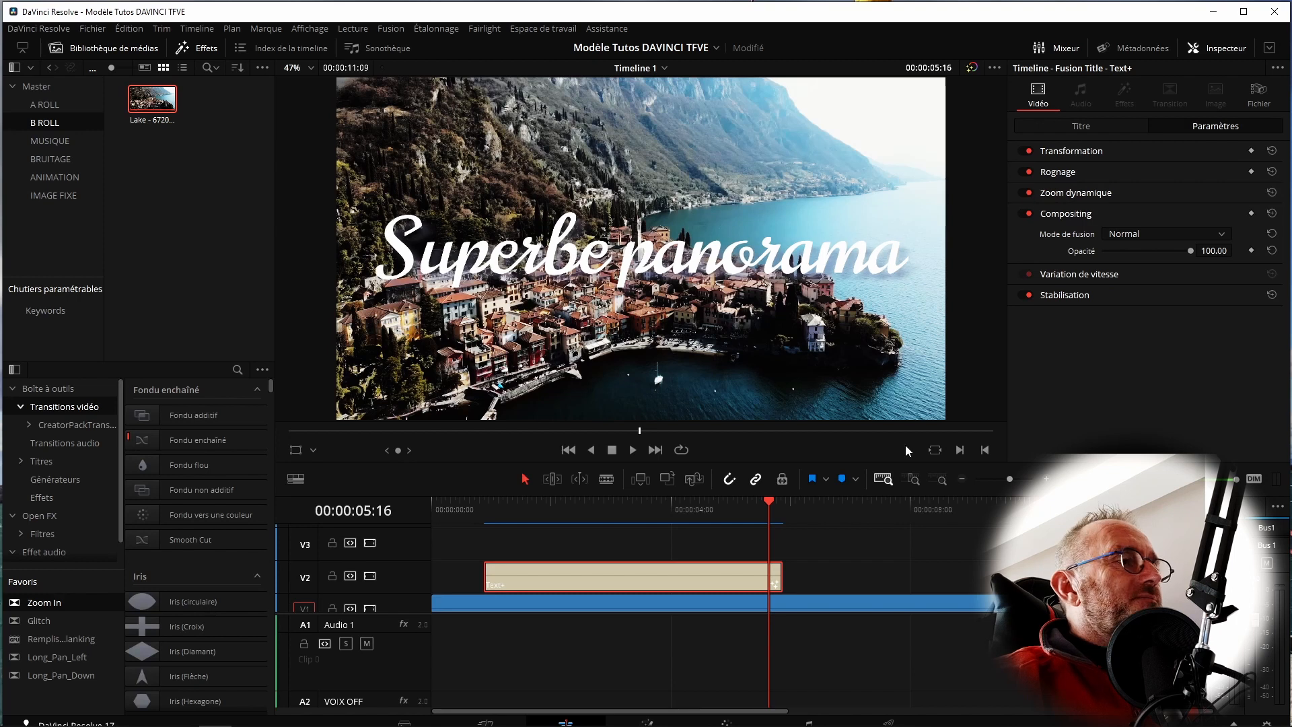
mouse_move(479, 509)
left_mouse_down()
mouse_move(641, 510)
mouse_move(484, 509)
left_mouse_up()
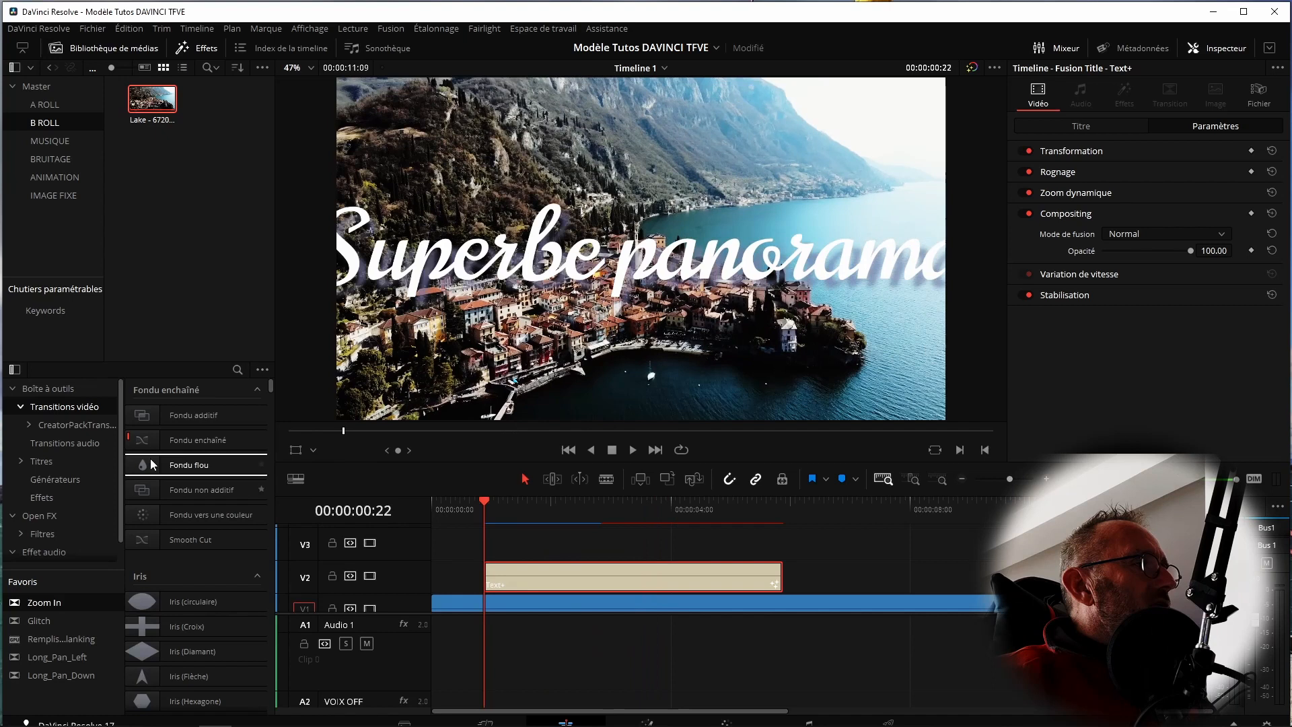
Add Fondu enchaîné transitions to both ends of the title and shorten the opening one to 0.8 seconds
left_click_drag(201, 442, 492, 577)
left_click_drag(189, 441, 736, 582)
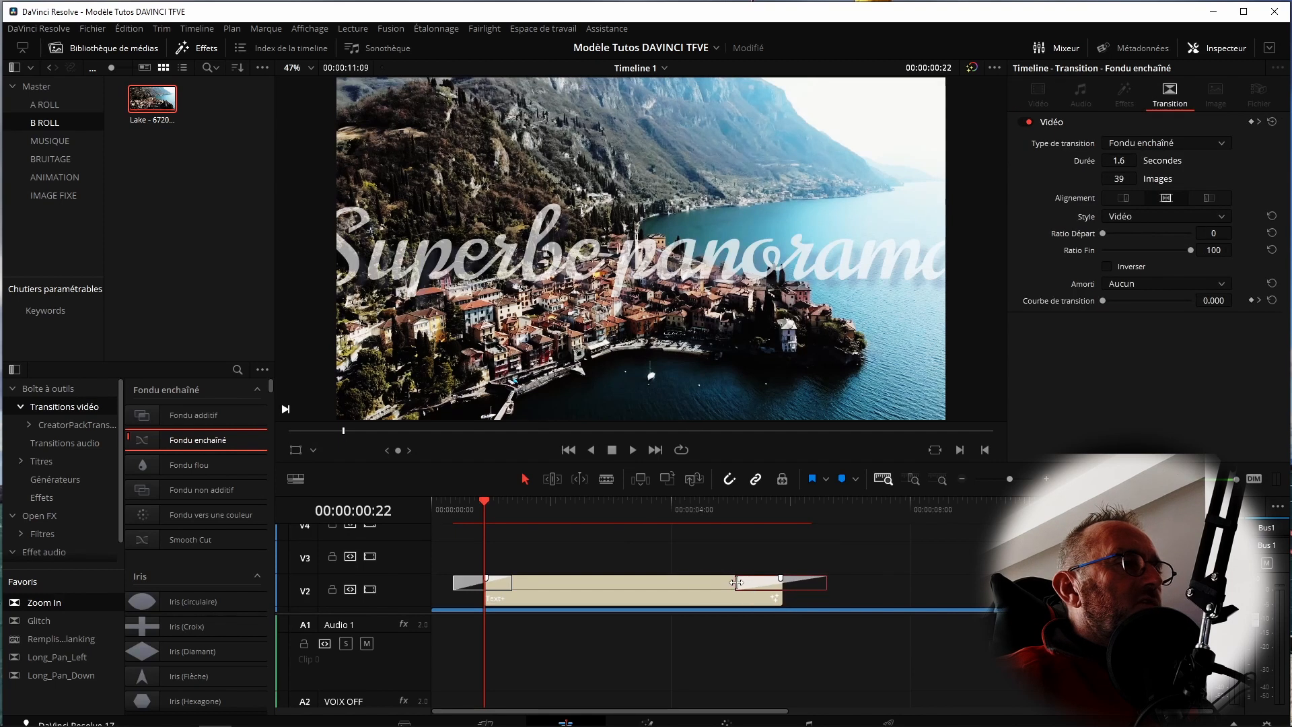
left_click_drag(512, 580, 507, 580)
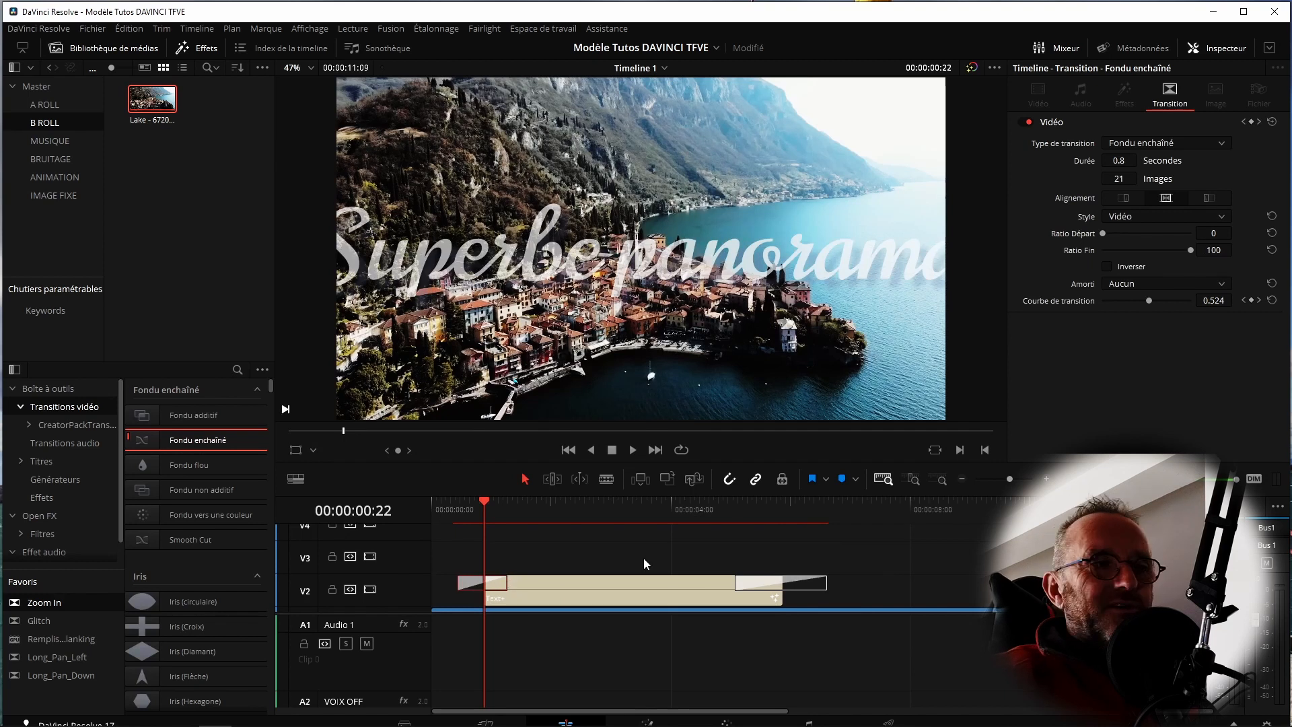
scroll(542, 569, "down", 1)
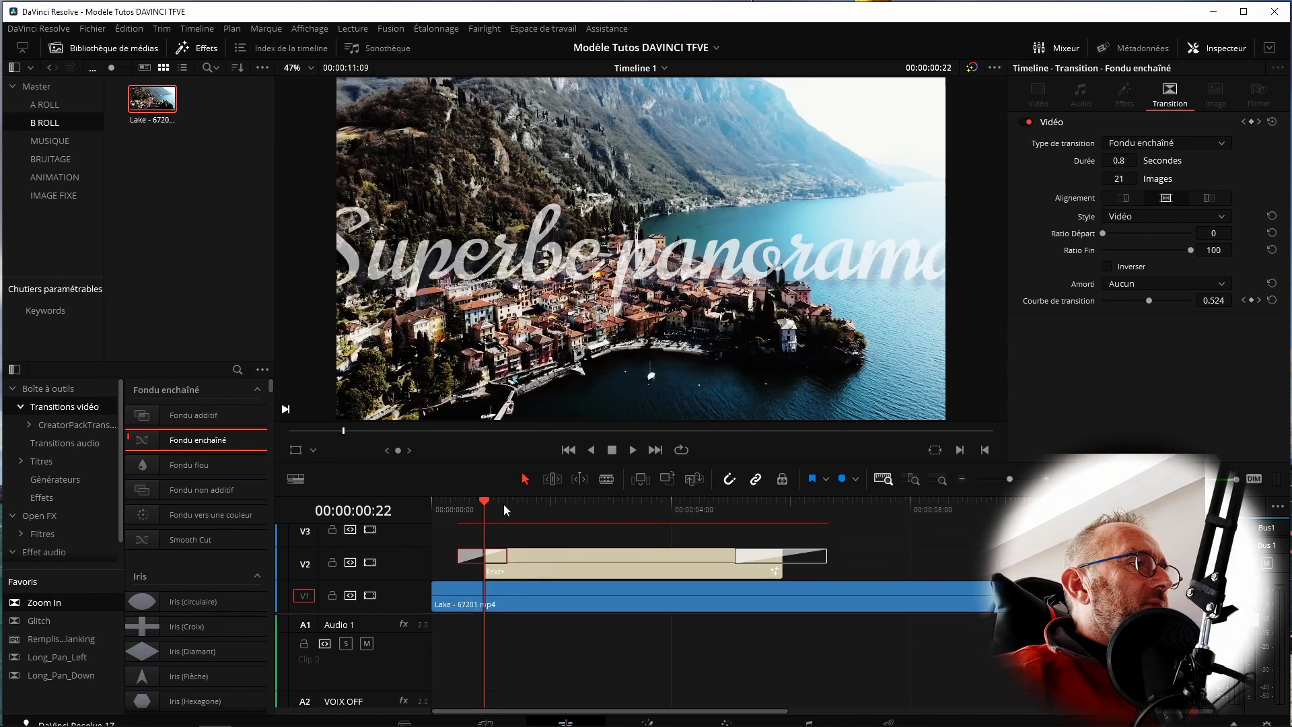
Play back the title's fades from the timeline start and apply the Zoom In transition to the beginning of the lake clip
left_click(434, 506)
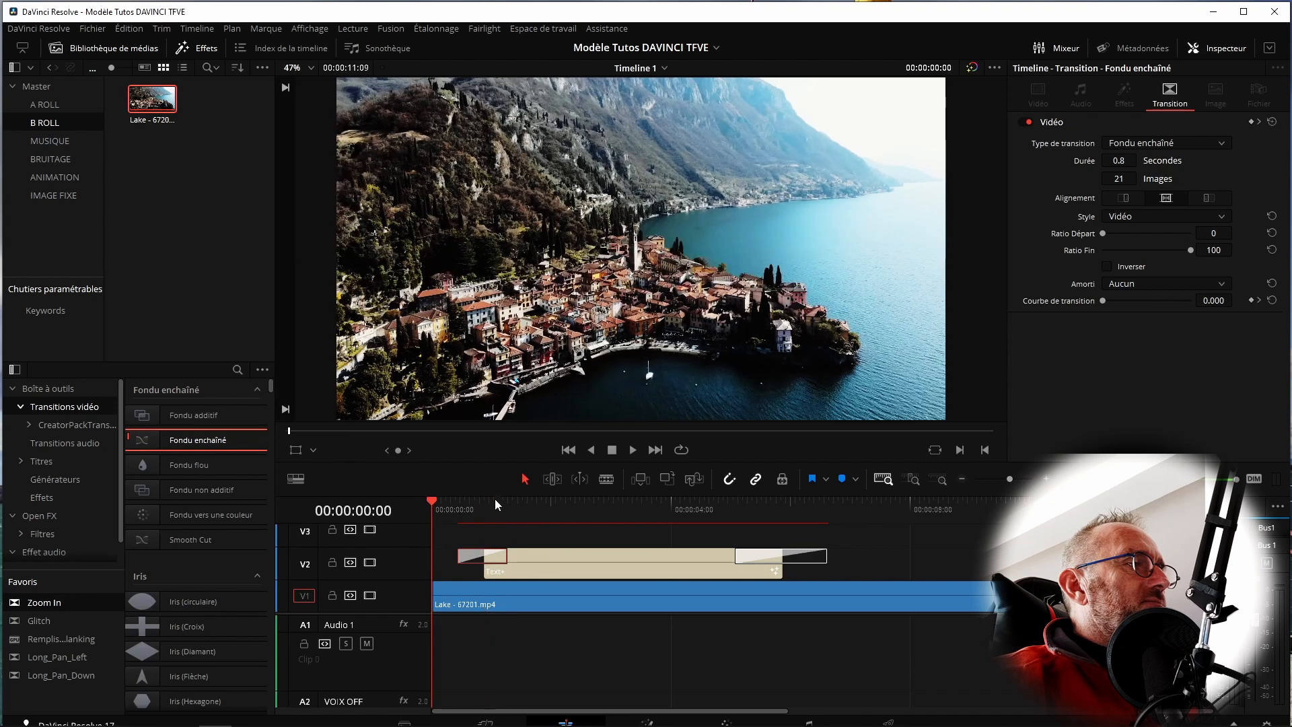
left_click(631, 450)
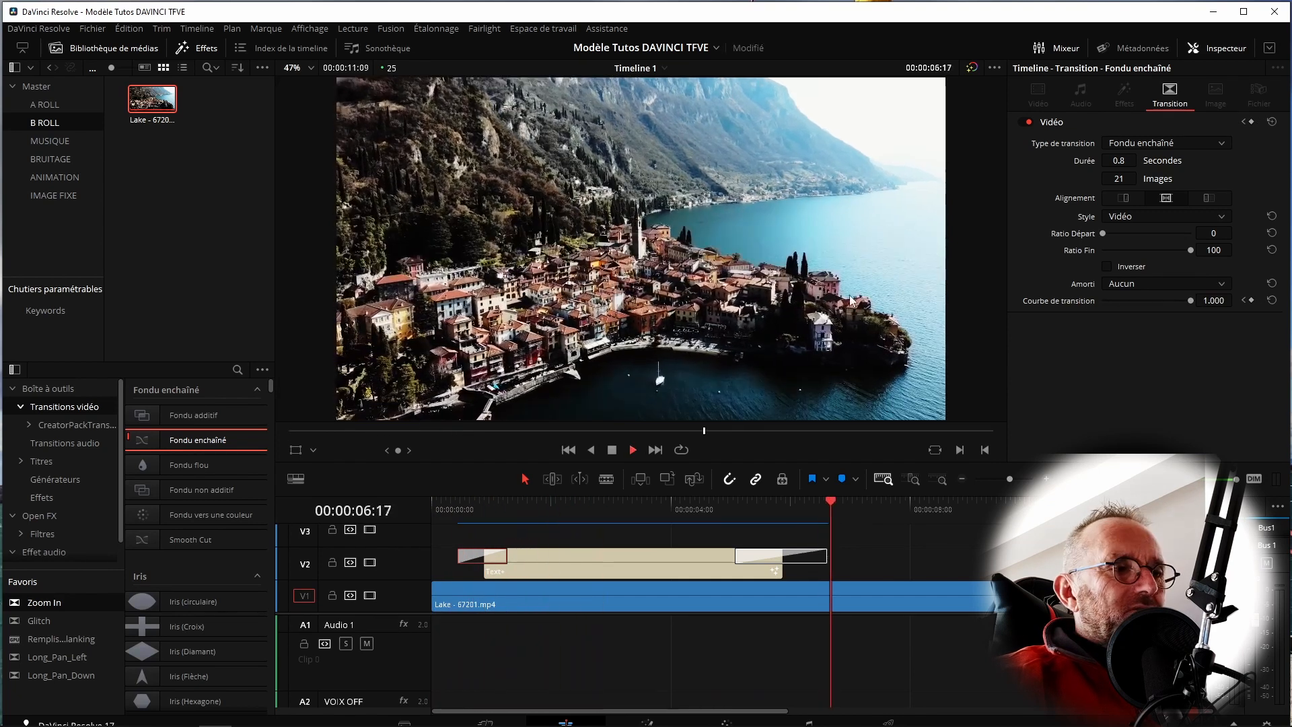
left_click(528, 512)
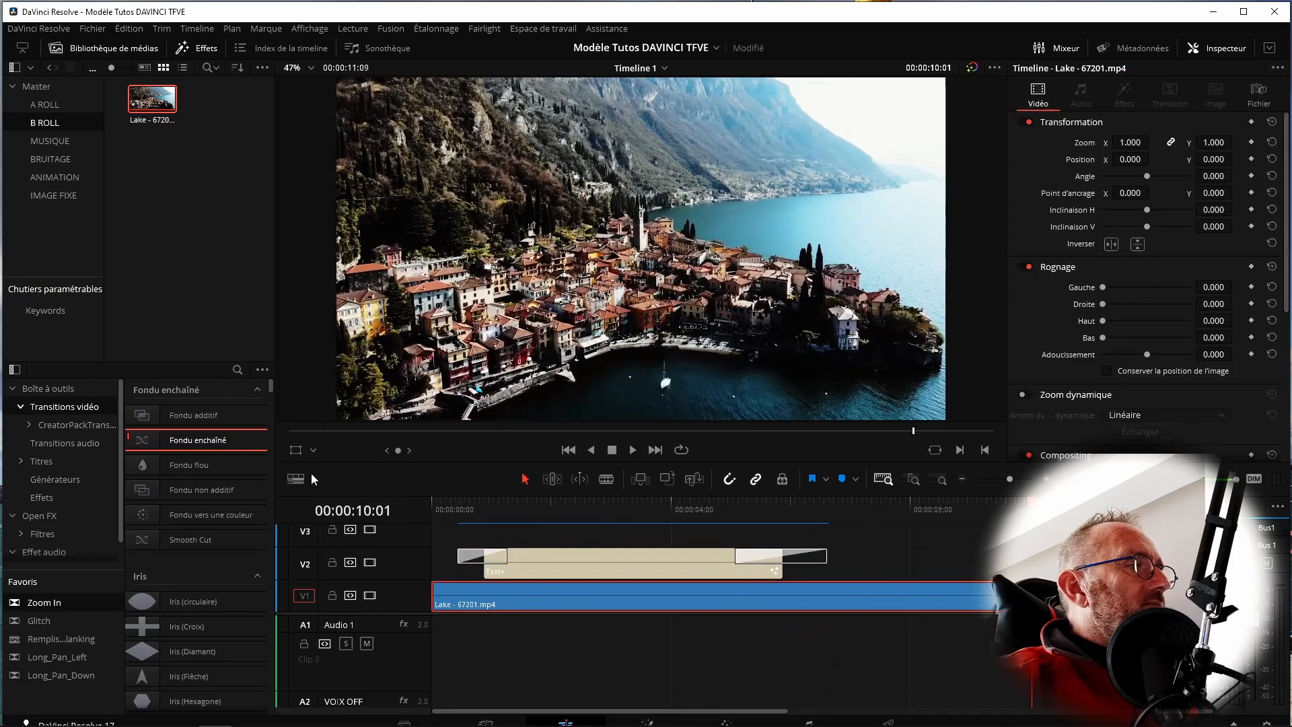
left_click_drag(45, 606, 456, 600)
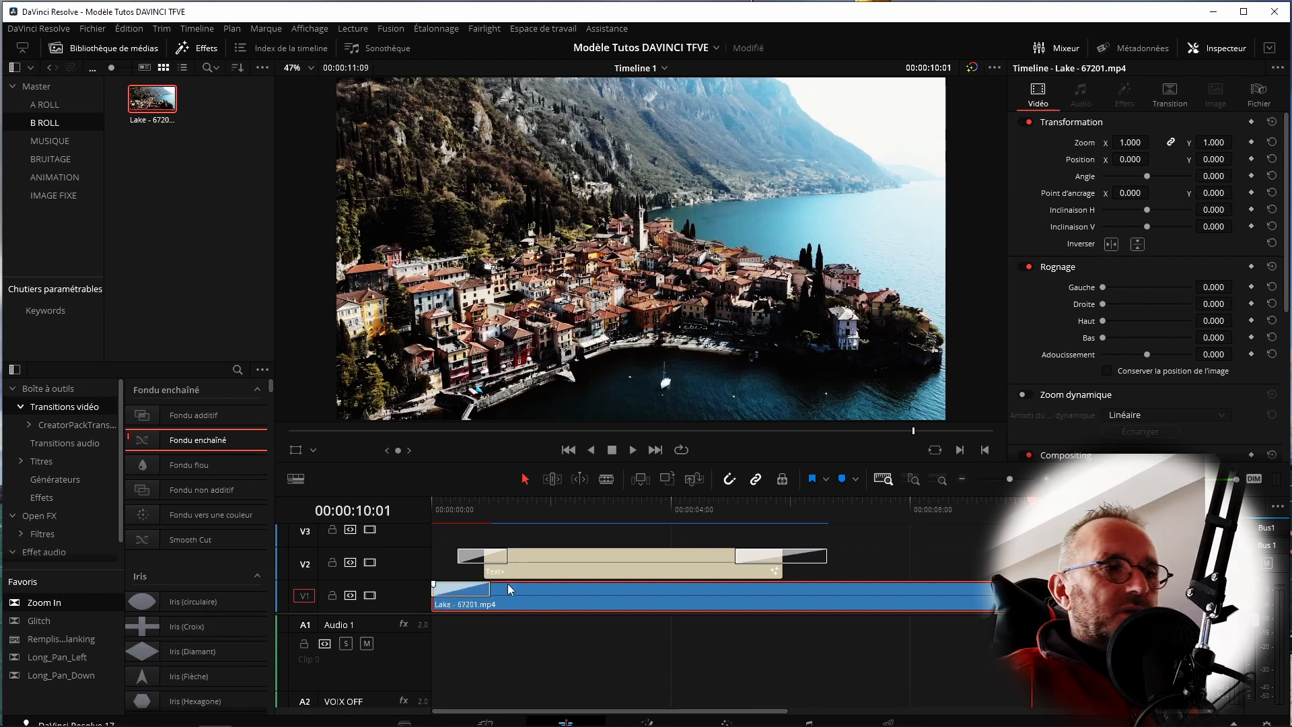
Add the Electro heureux music to Audio 1, trimmed to the lake clip's end at volume -35, and play back the sequence
left_click(50, 143)
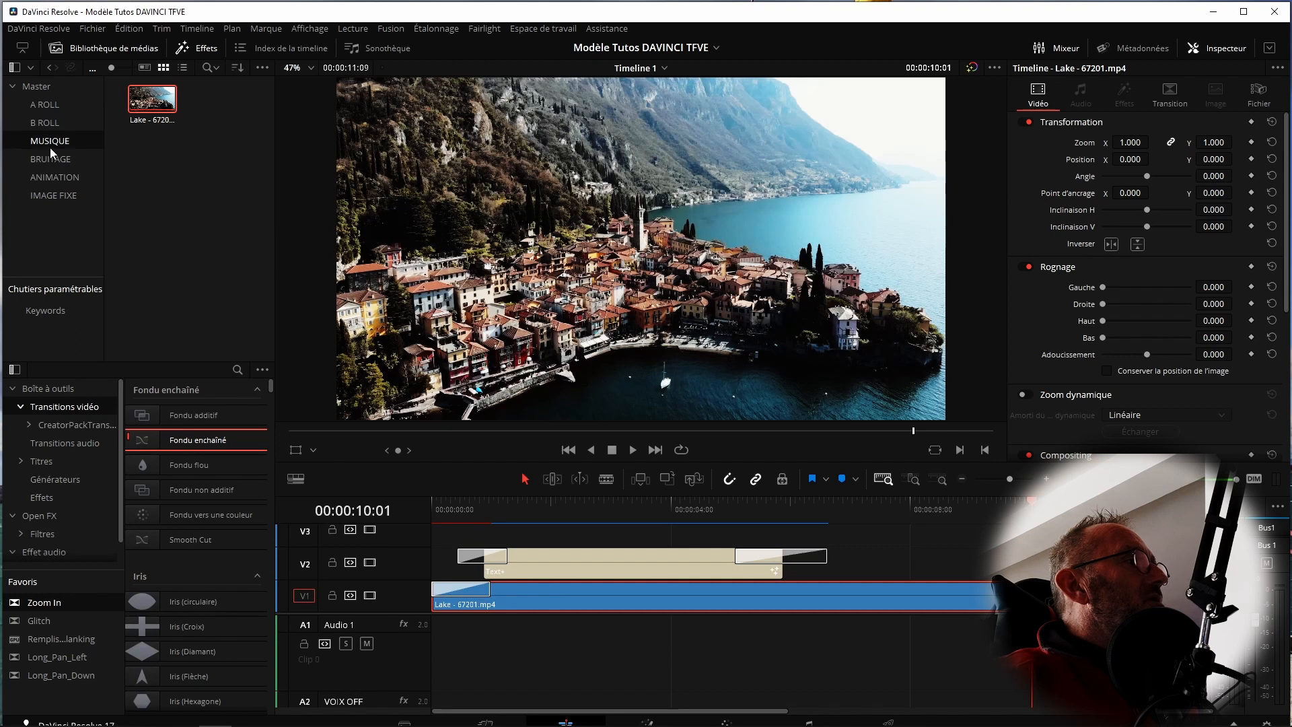
left_click_drag(152, 98, 439, 642)
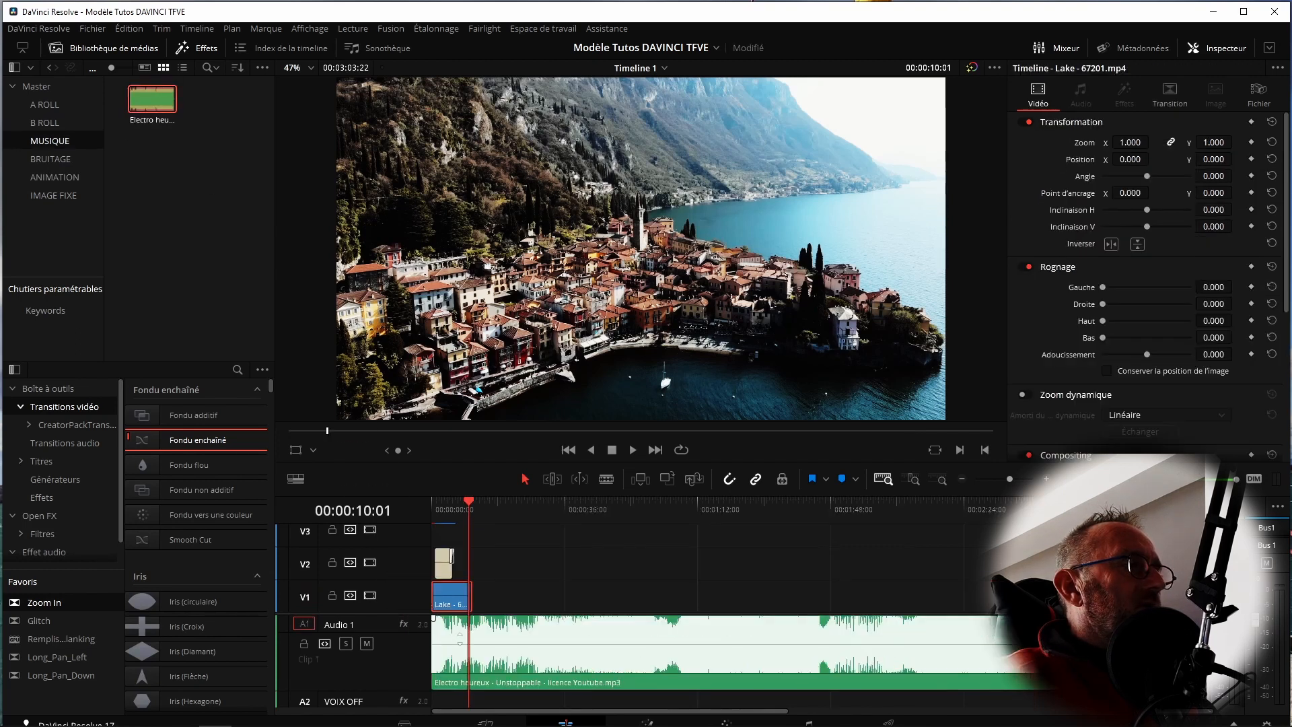
left_click(501, 649)
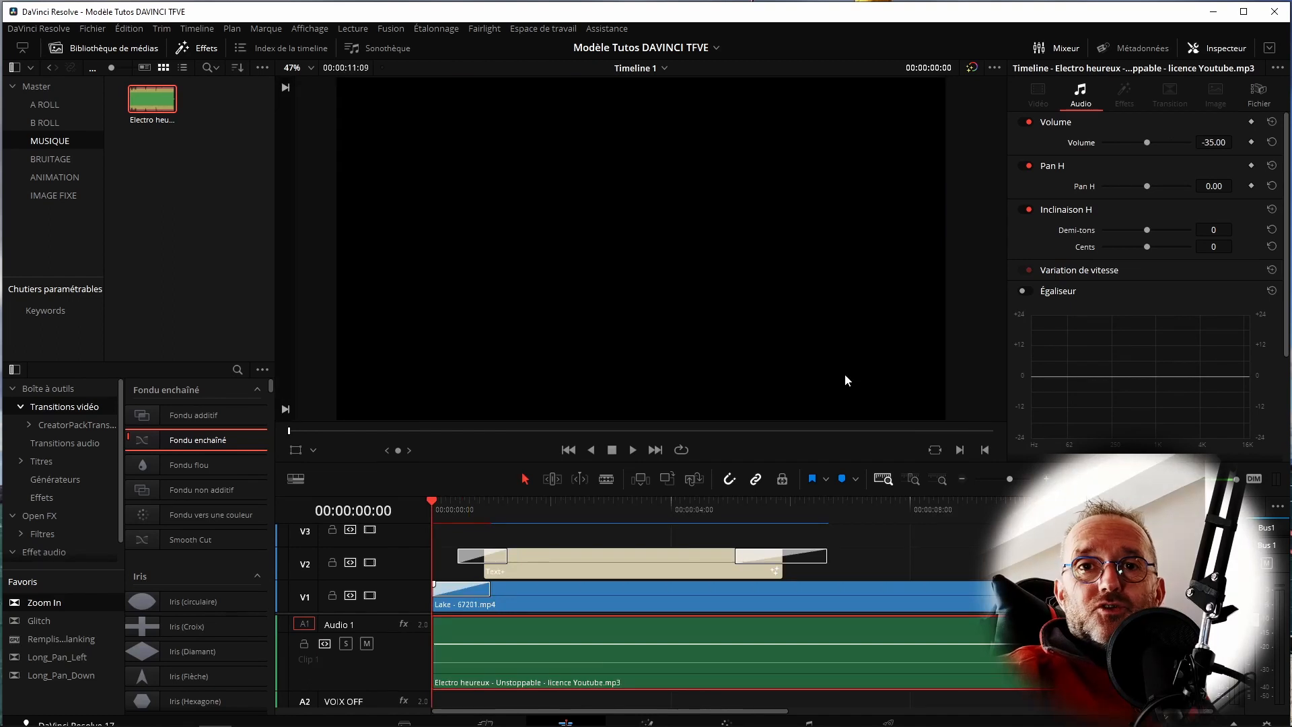
left_click(633, 449)
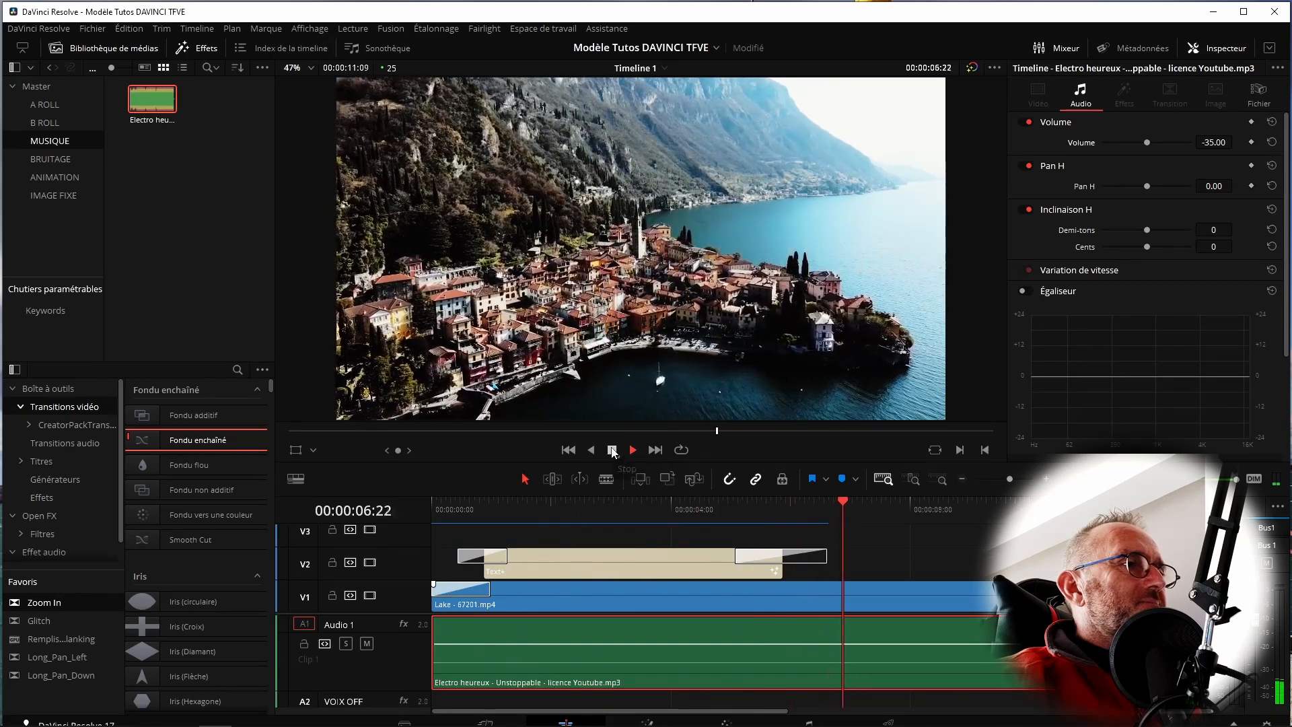
left_click(612, 450)
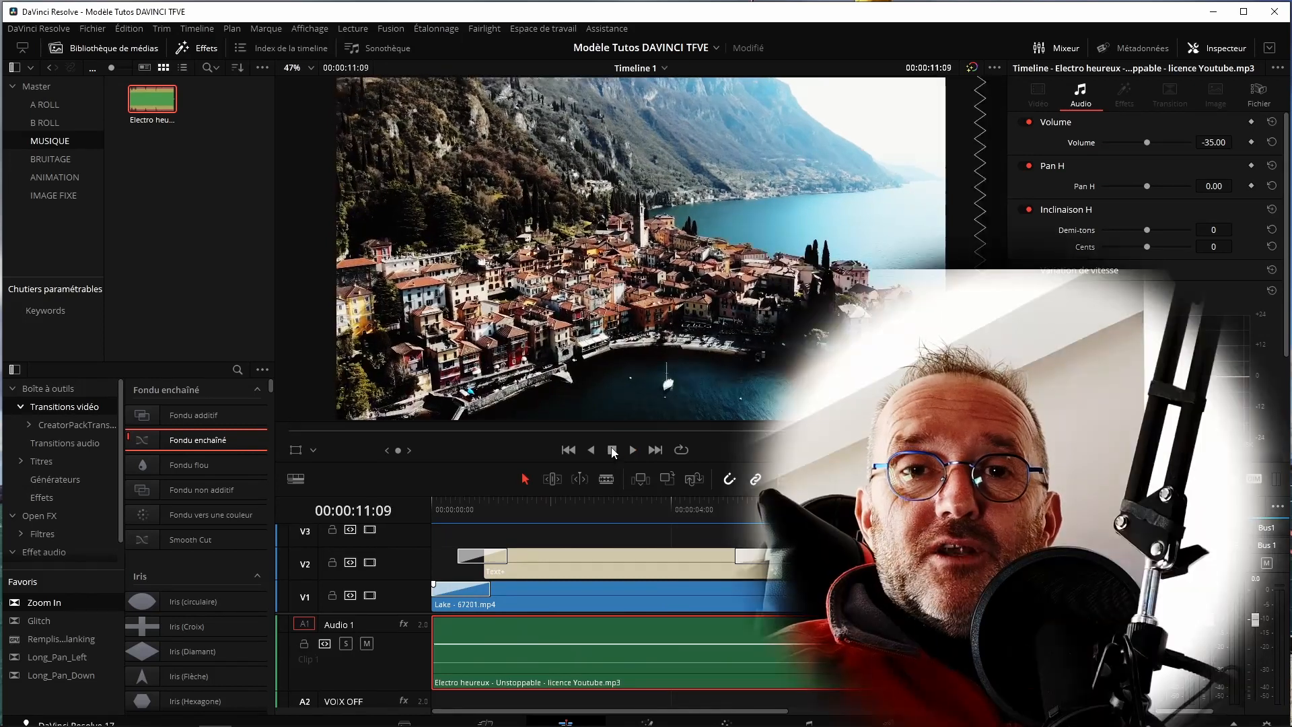